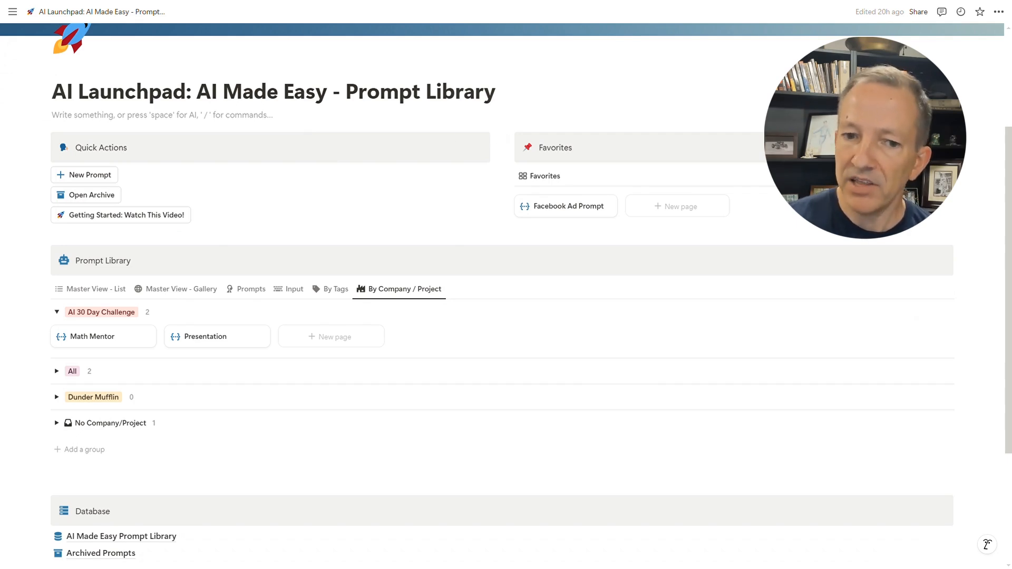
# View the AI Made Easy Prompt Library database, and return to the AI Launchpad page
pyautogui.scroll(-3, 689, 394)
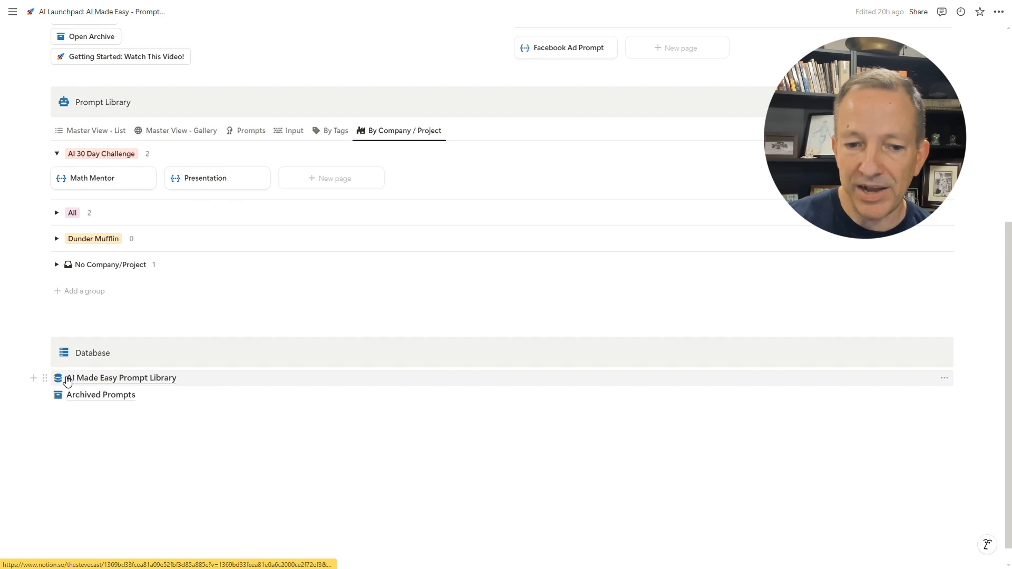
pyautogui.moveTo(158, 380)
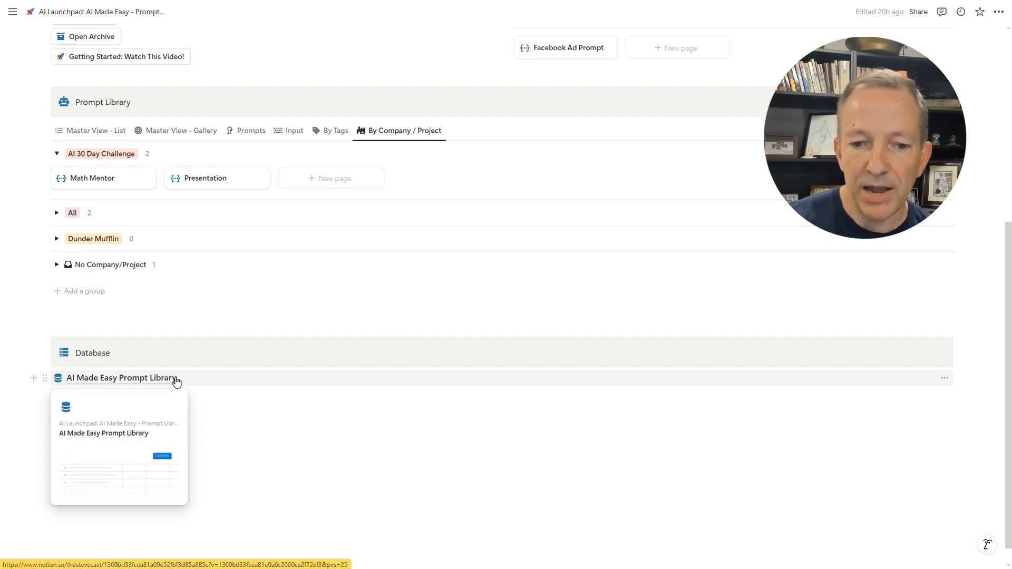
pyautogui.click(153, 378)
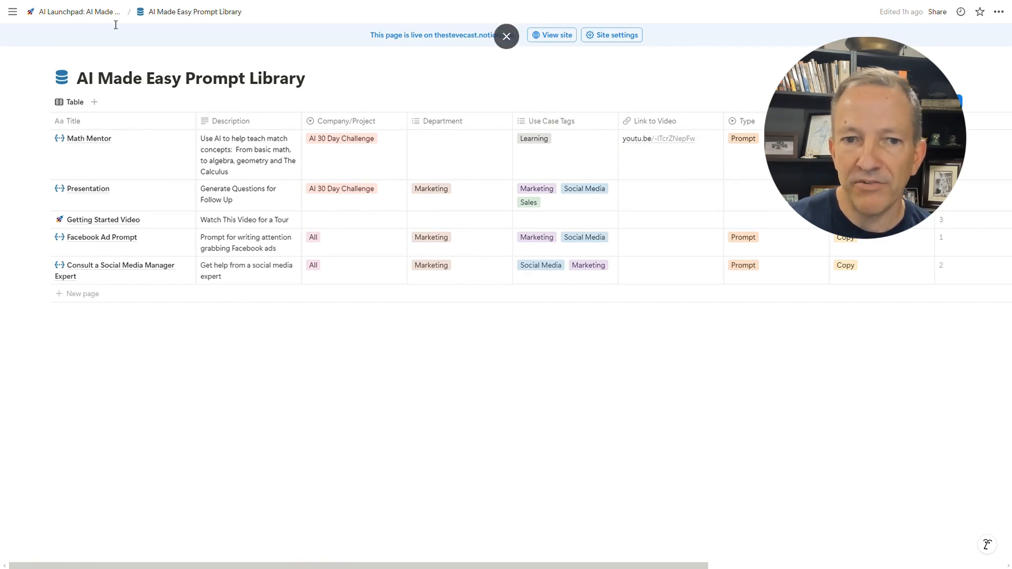
pyautogui.click(87, 13)
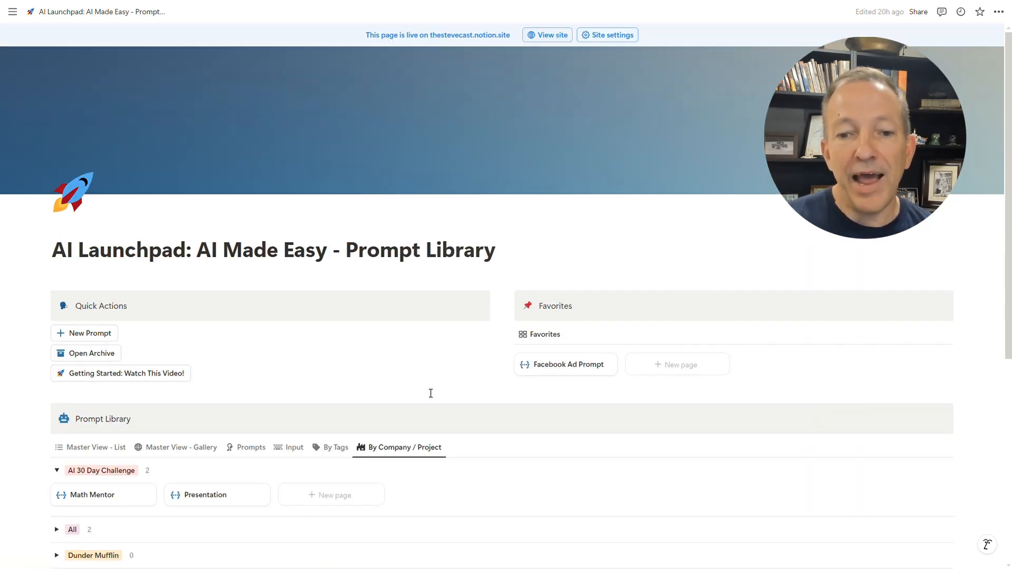
# Review the prompts grouped by company and project, expanding the Dunder Mufflin group
pyautogui.scroll(-1, 430, 394)
pyautogui.scroll(-1, 431, 396)
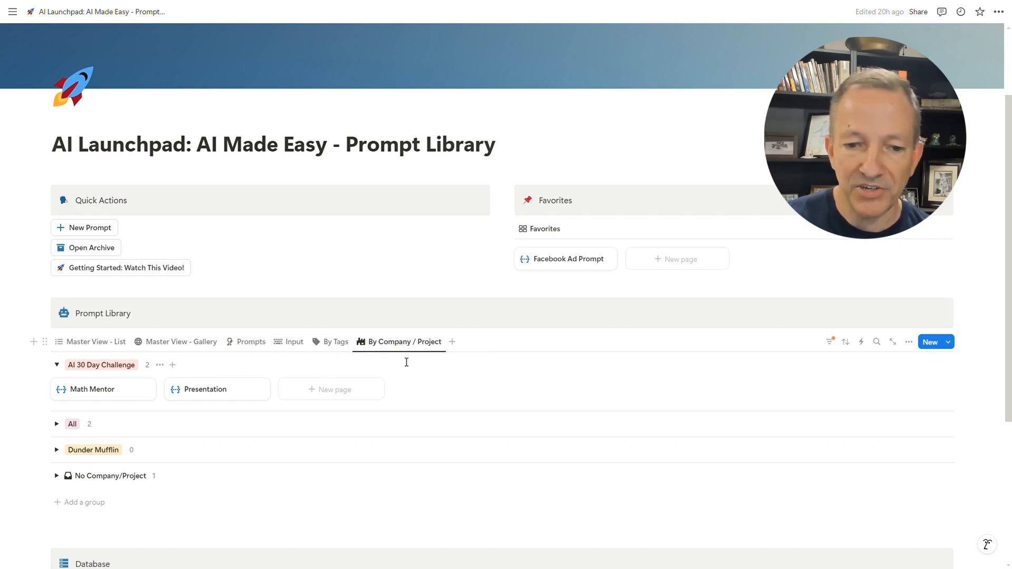
pyautogui.scroll(-2, 407, 362)
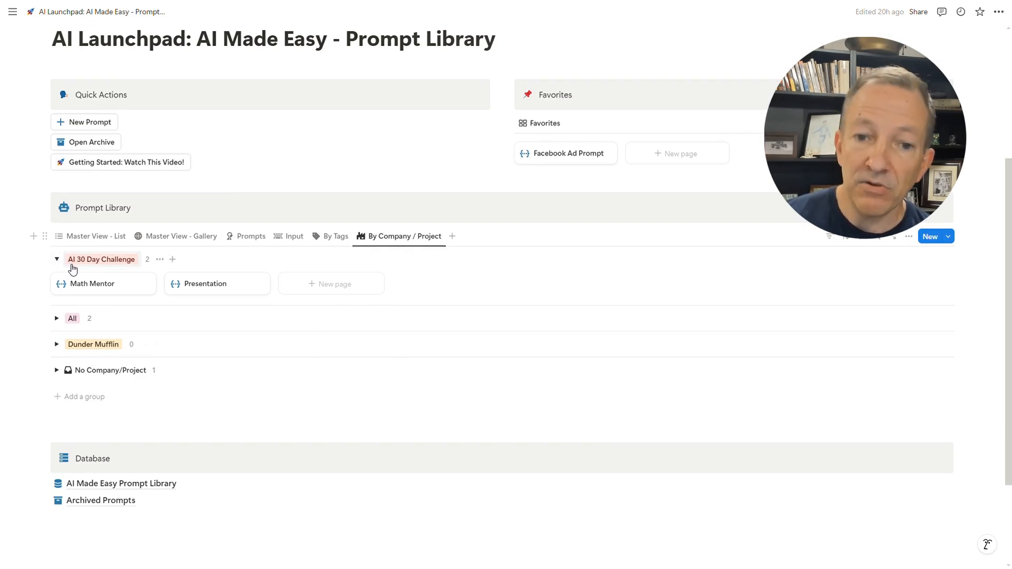
pyautogui.click(57, 345)
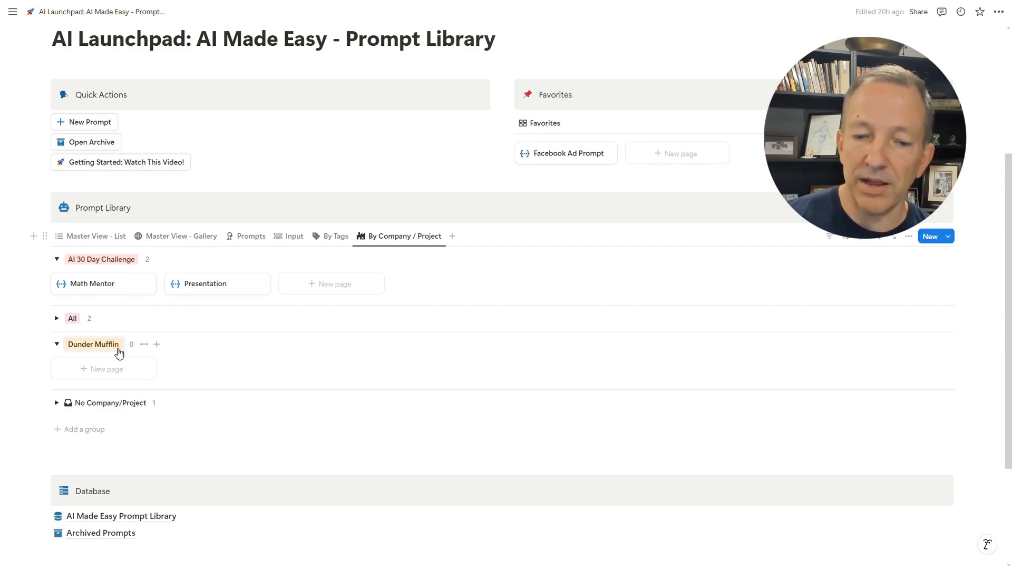
pyautogui.scroll(4, 502, 400)
pyautogui.scroll(-2, 502, 400)
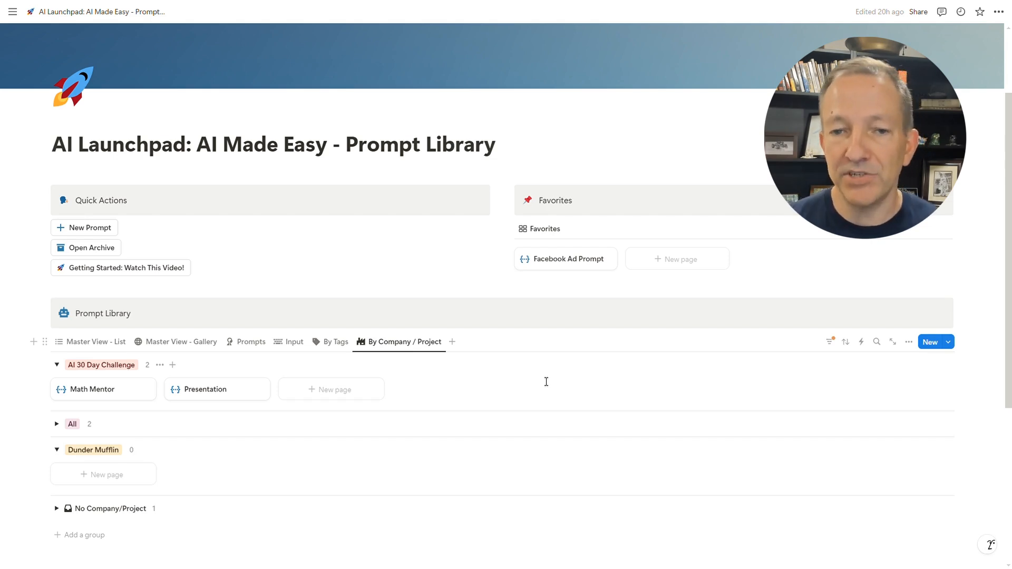
# Create a new prompt page from the quick actions and title it "Job Seeker - Skills Inventory"
pyautogui.click(65, 231)
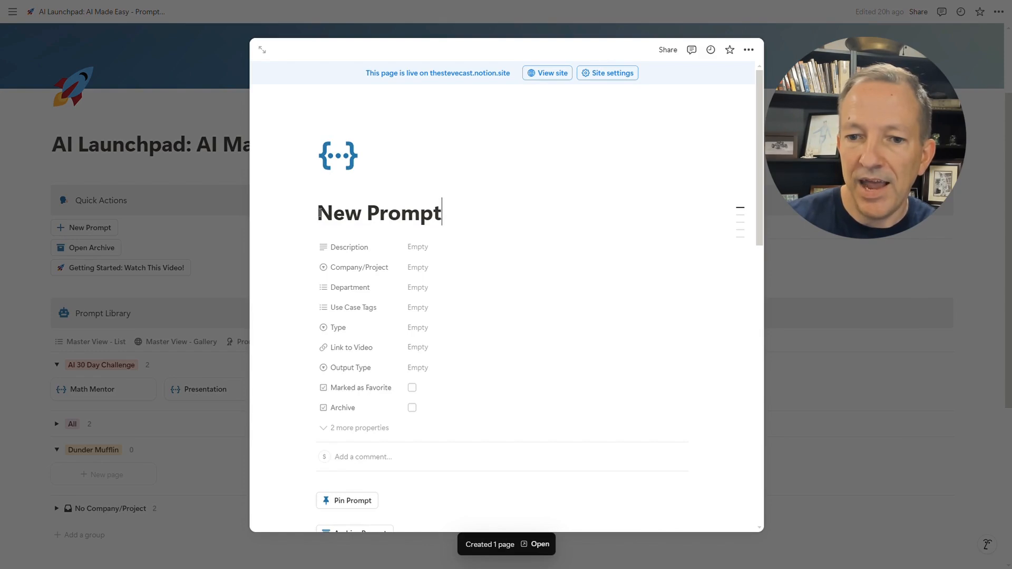
pyautogui.tripleClick(454, 220)
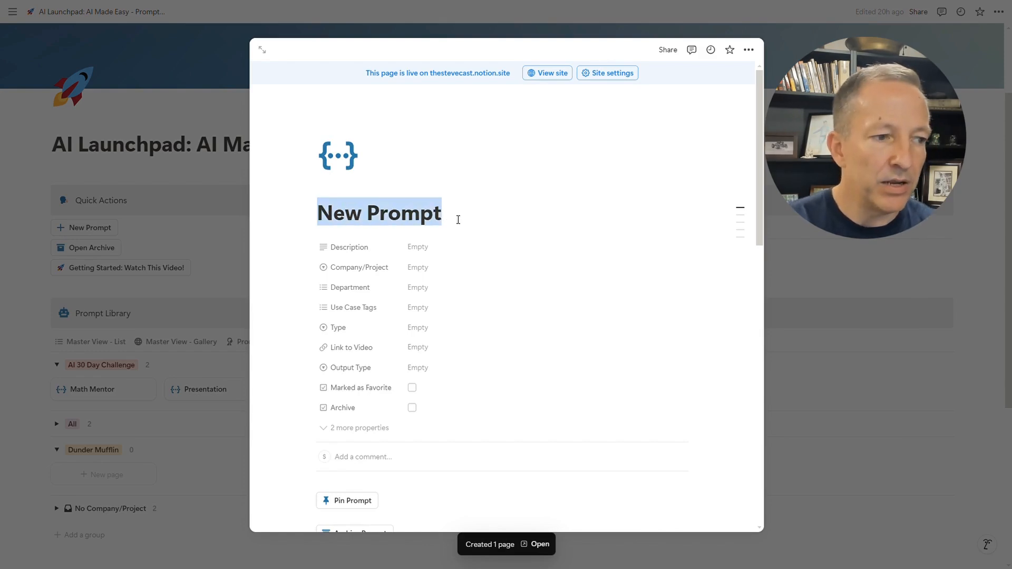
pyautogui.write('Job Seeker - Skills Inventory')
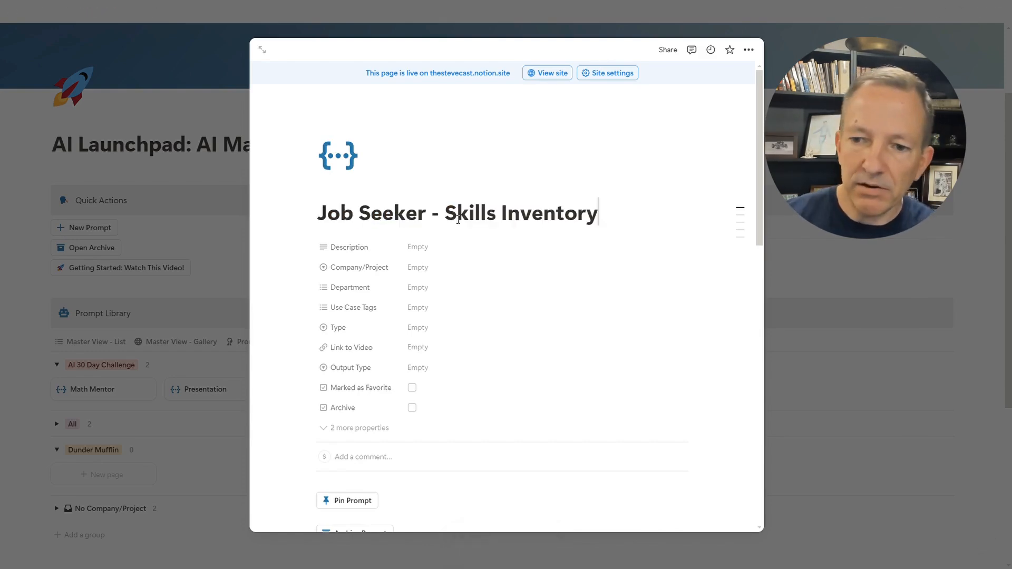
# Set the prompt's Company/Project to AI 30 Day Challenge and its Department to HR
pyautogui.click(414, 249)
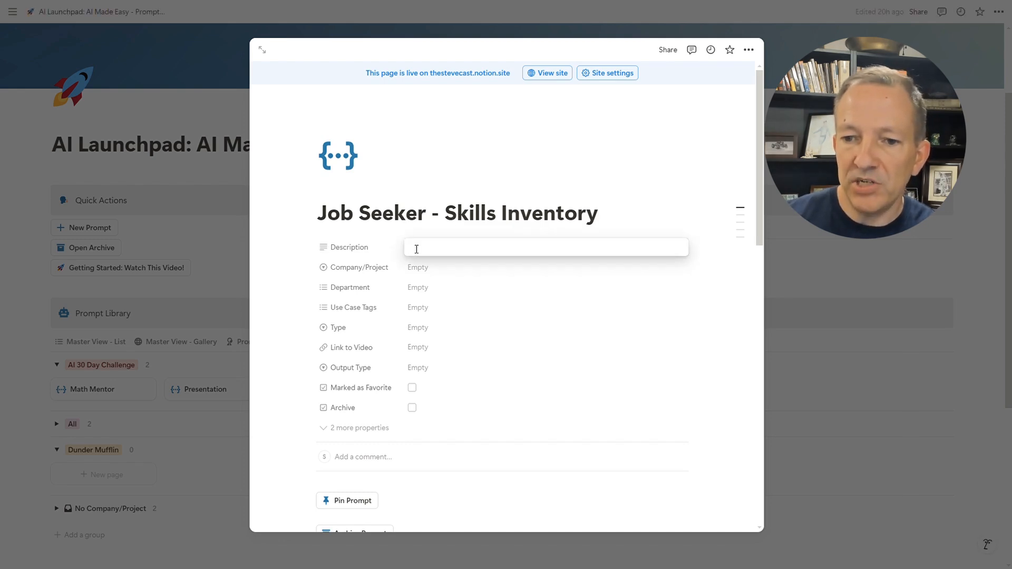
pyautogui.click(422, 270)
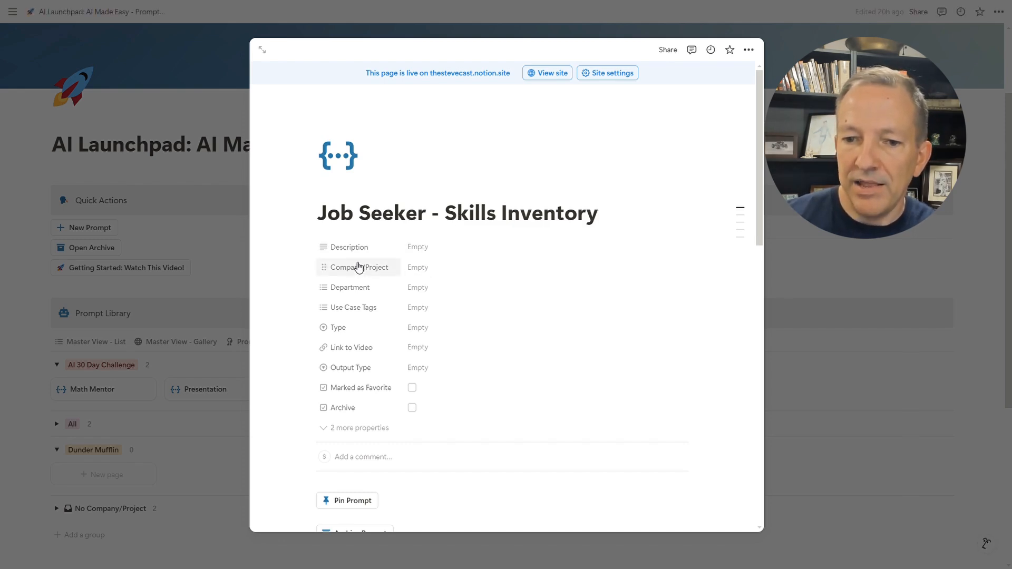
pyautogui.click(409, 268)
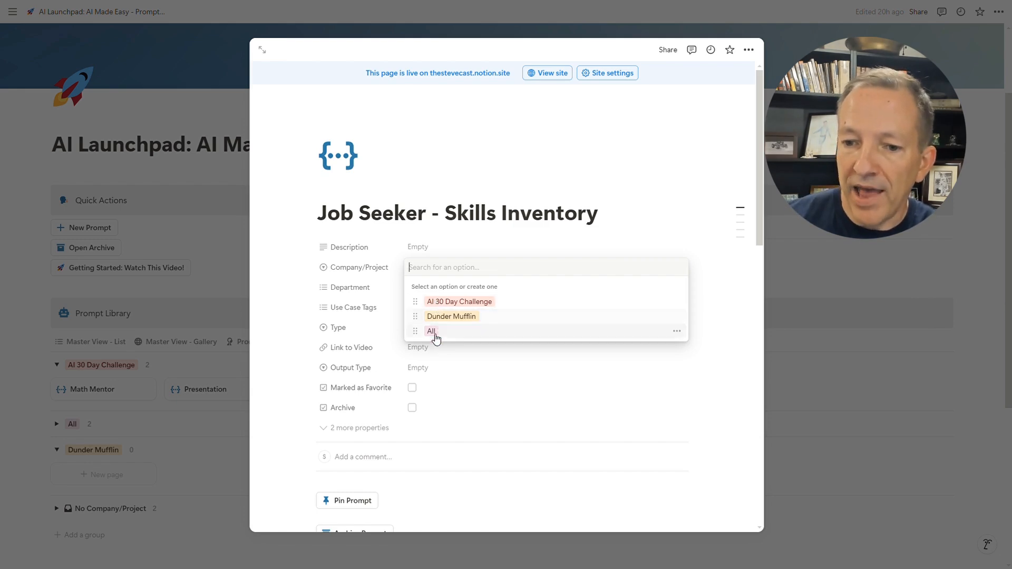
pyautogui.click(448, 301)
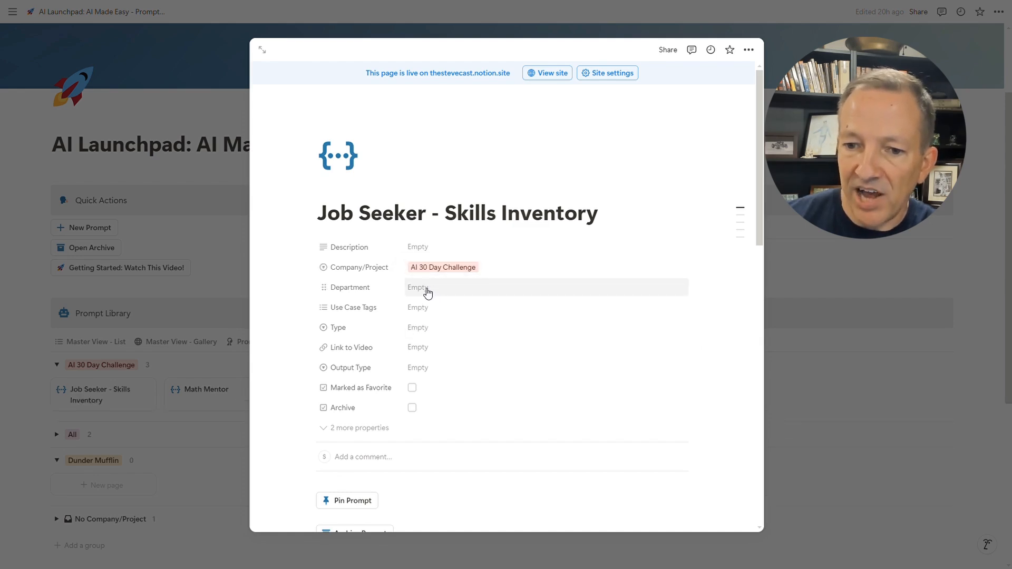
pyautogui.click(426, 288)
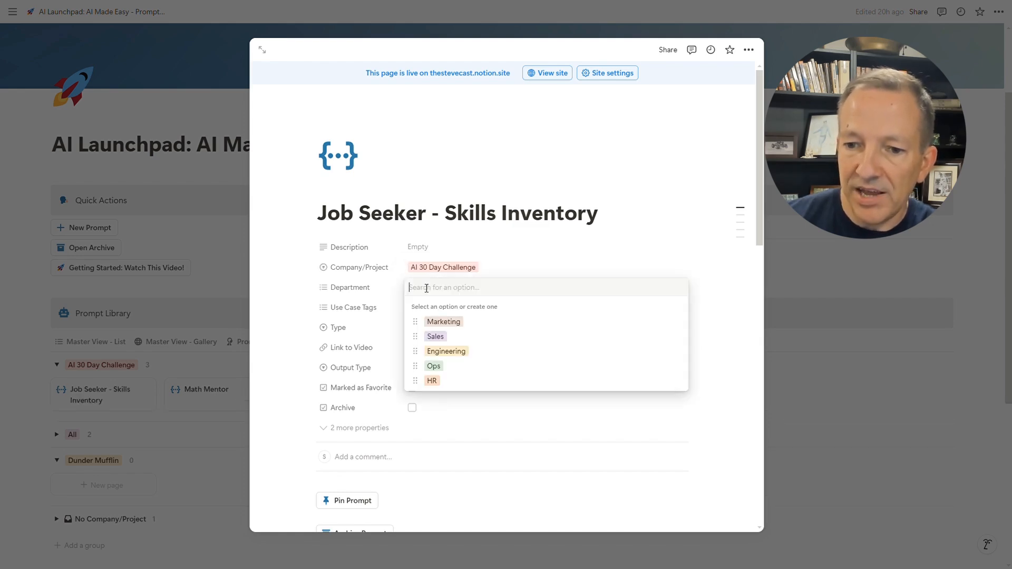
pyautogui.click(432, 380)
pyautogui.press('Escape')
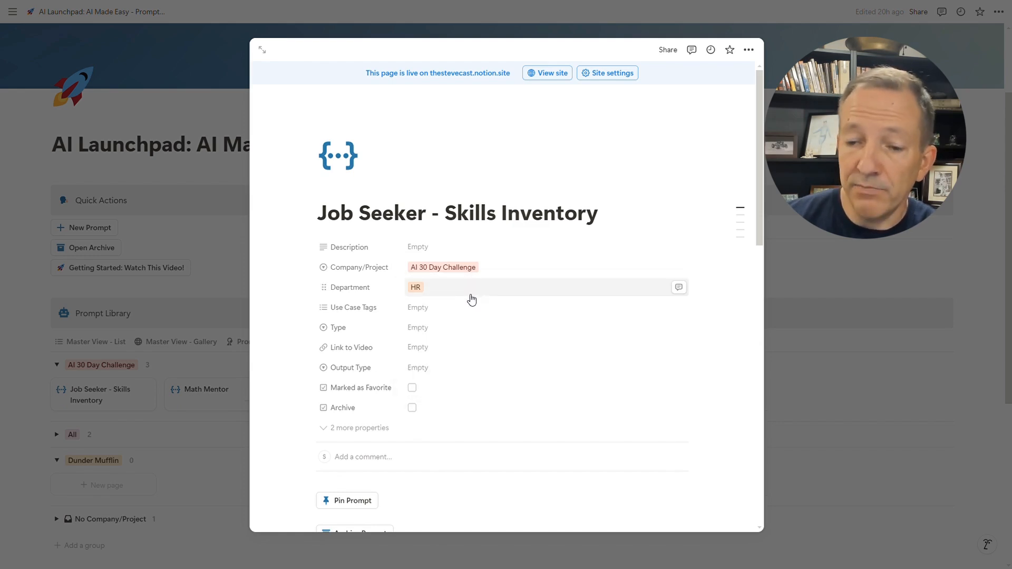
# Create a new use case tag "Job Search" and assign it to the prompt
pyautogui.click(419, 309)
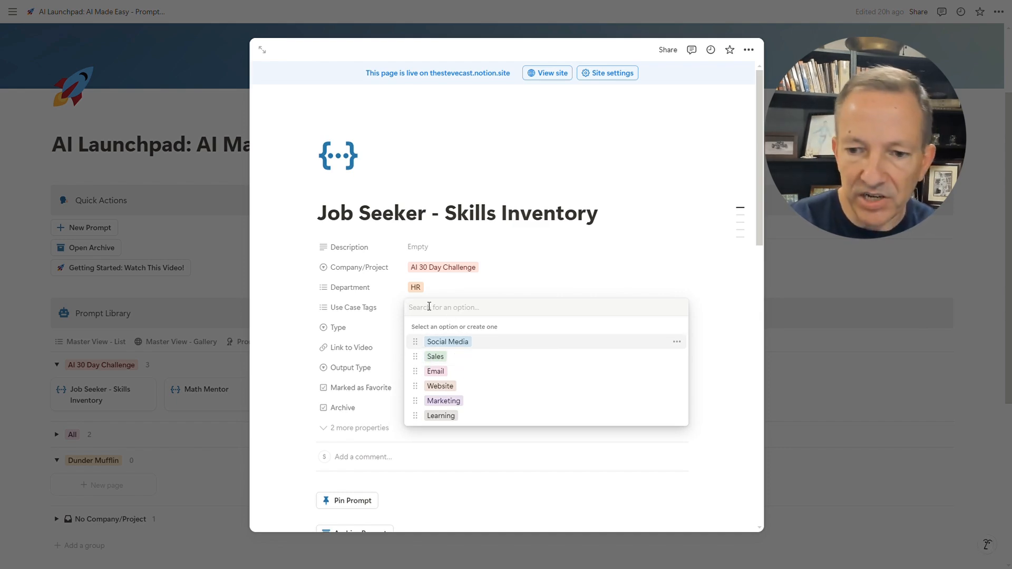
pyautogui.write('Job')
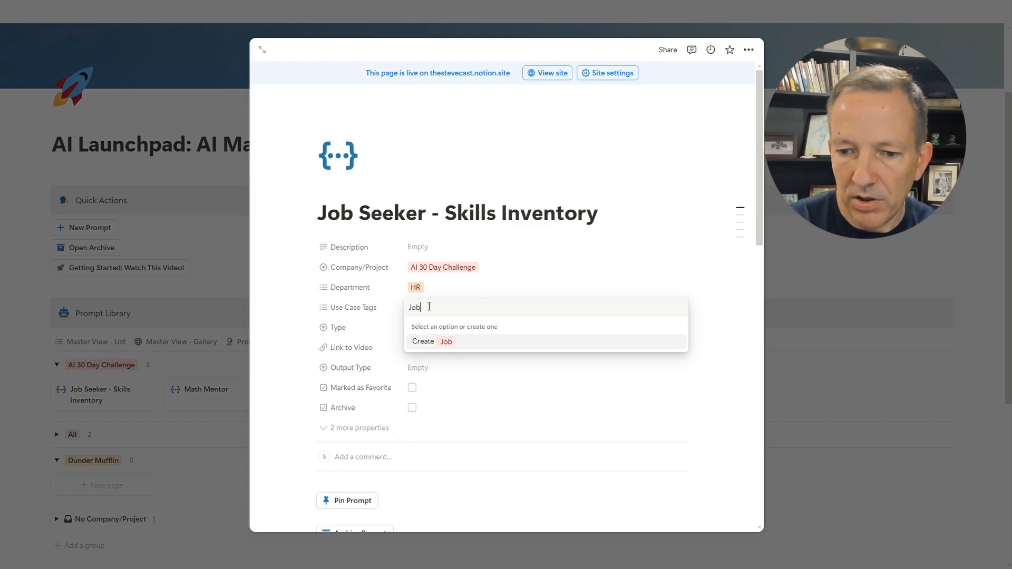
pyautogui.write(' Search')
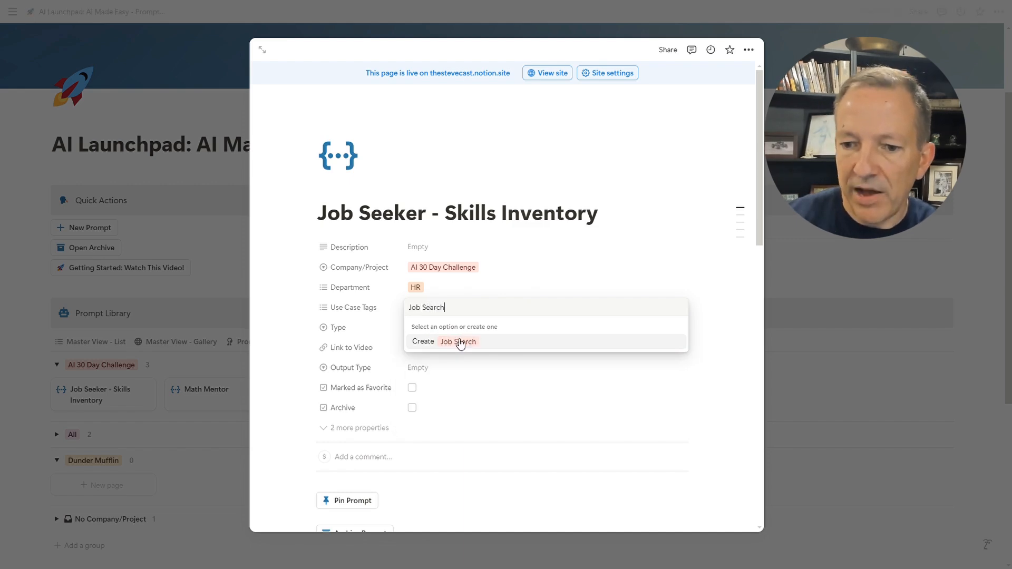
pyautogui.click(460, 342)
pyautogui.press('Escape')
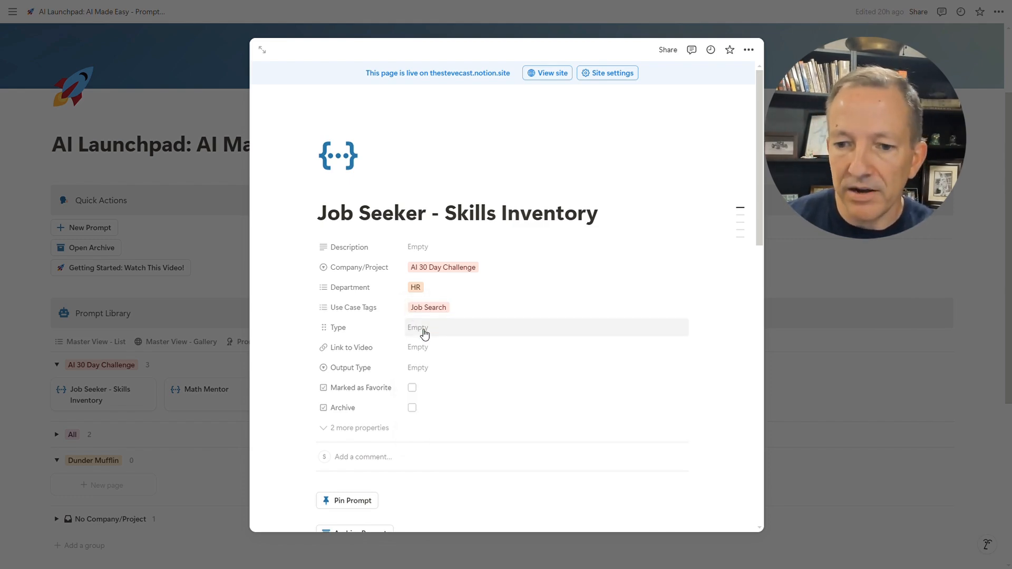
# Set the prompt's Type to Prompt and its Output Type to Copy
pyautogui.click(423, 329)
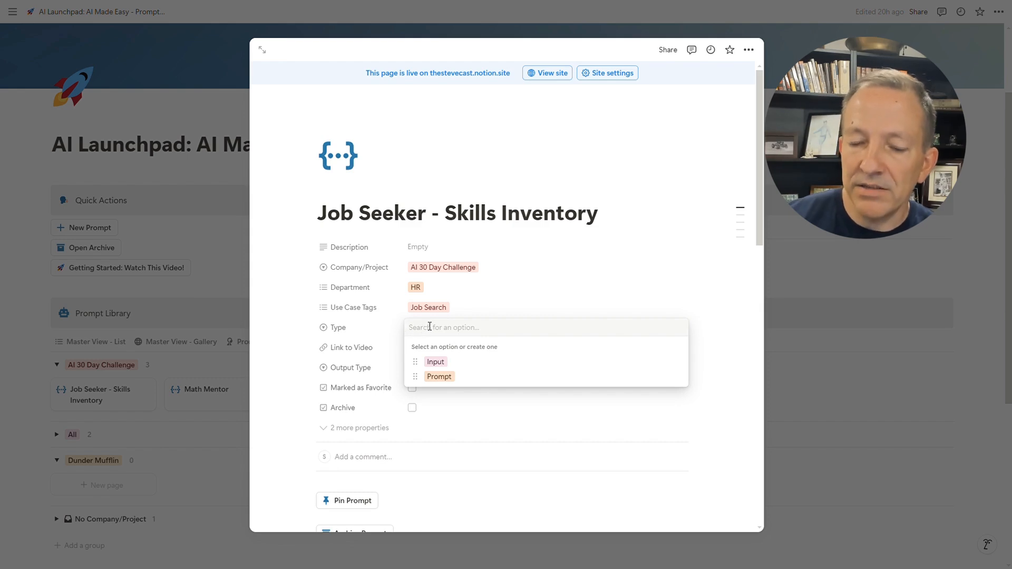
pyautogui.click(438, 377)
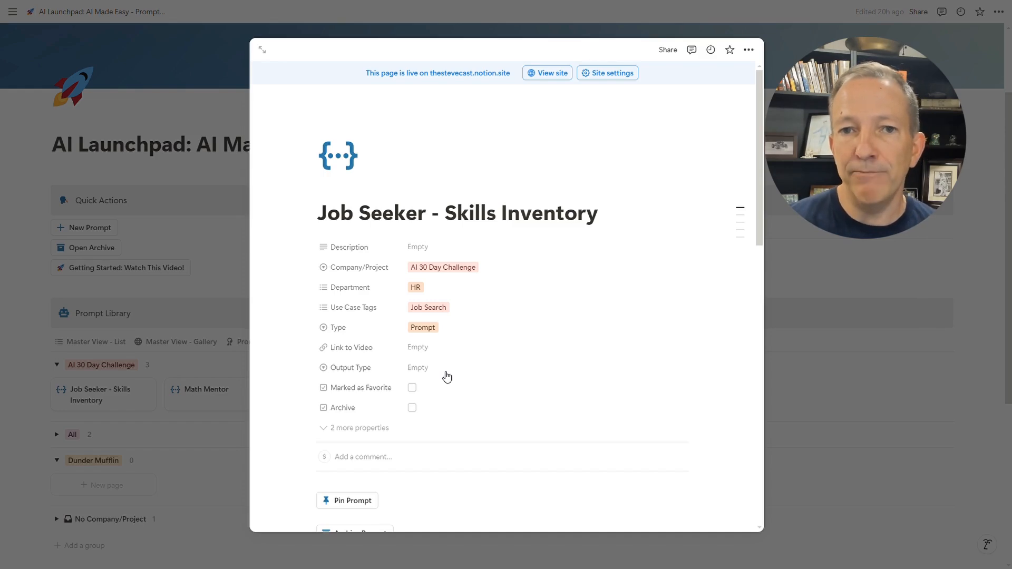
pyautogui.click(413, 368)
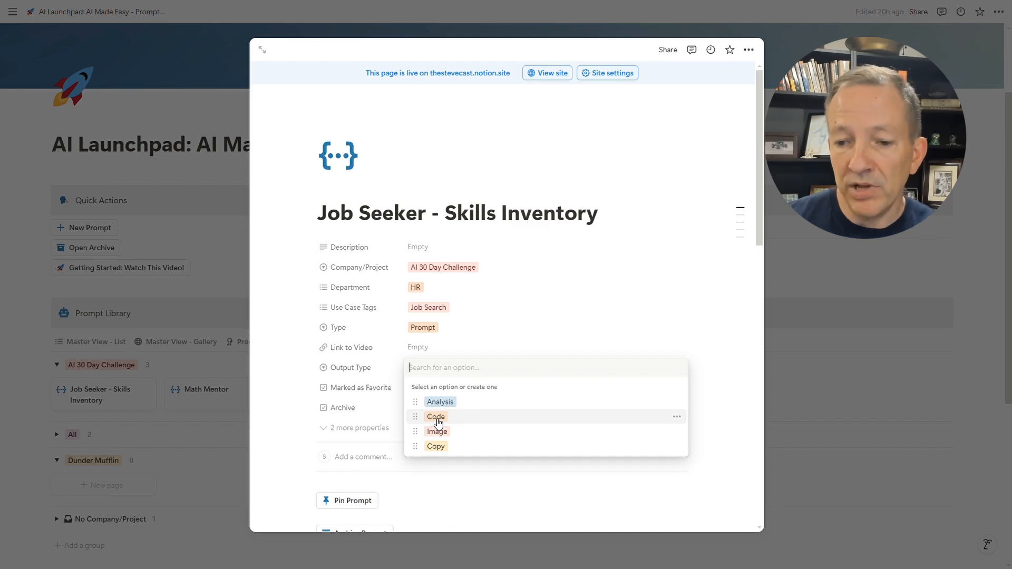
pyautogui.click(437, 447)
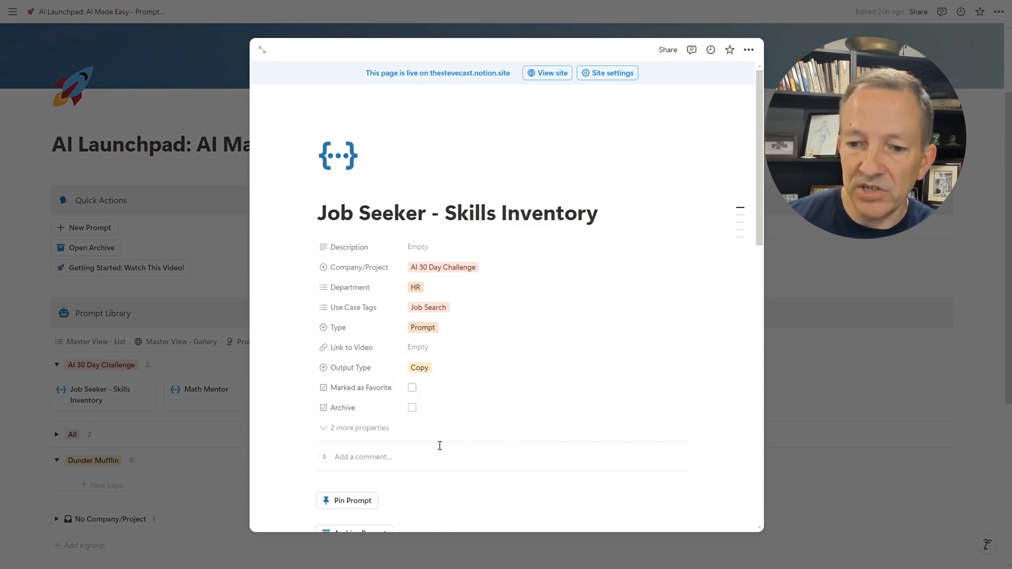
# Add "Skill Inventory" to the Prompt1 heading and fill its code block with the "Your job is to act as a personal development mentor" prompt
pyautogui.scroll(-10, 443, 369)
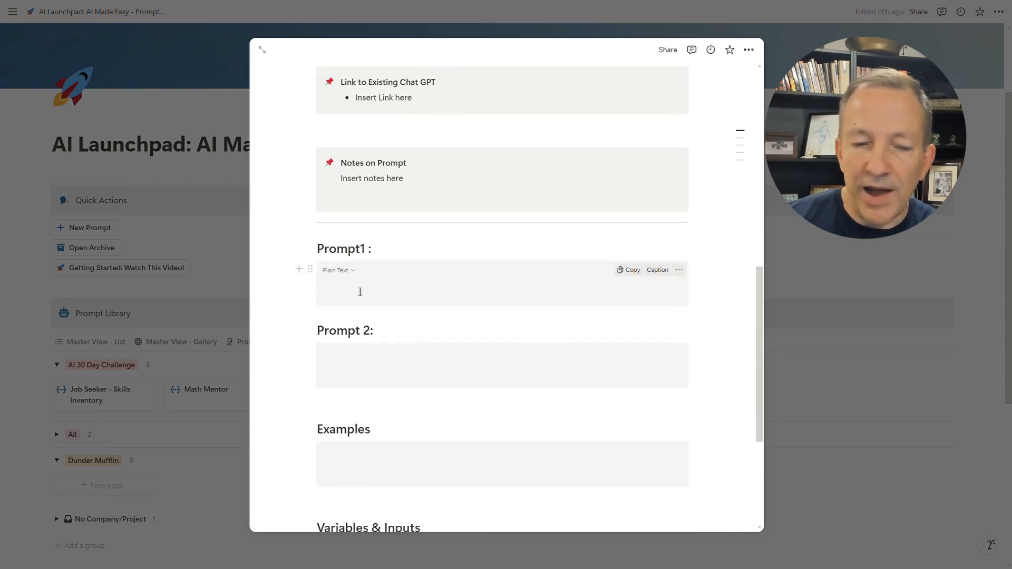
pyautogui.click(382, 248)
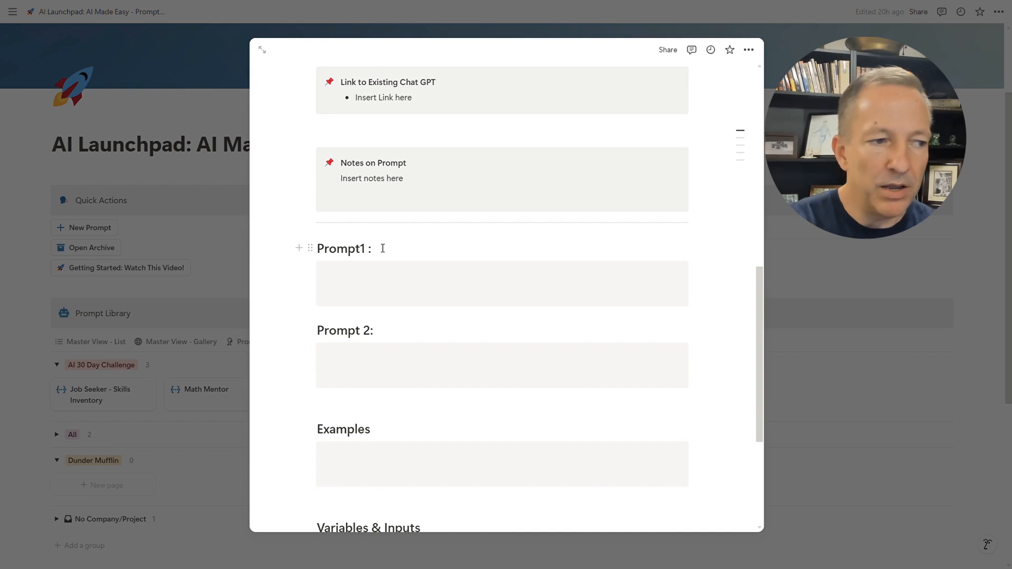
pyautogui.write('Skill Inv')
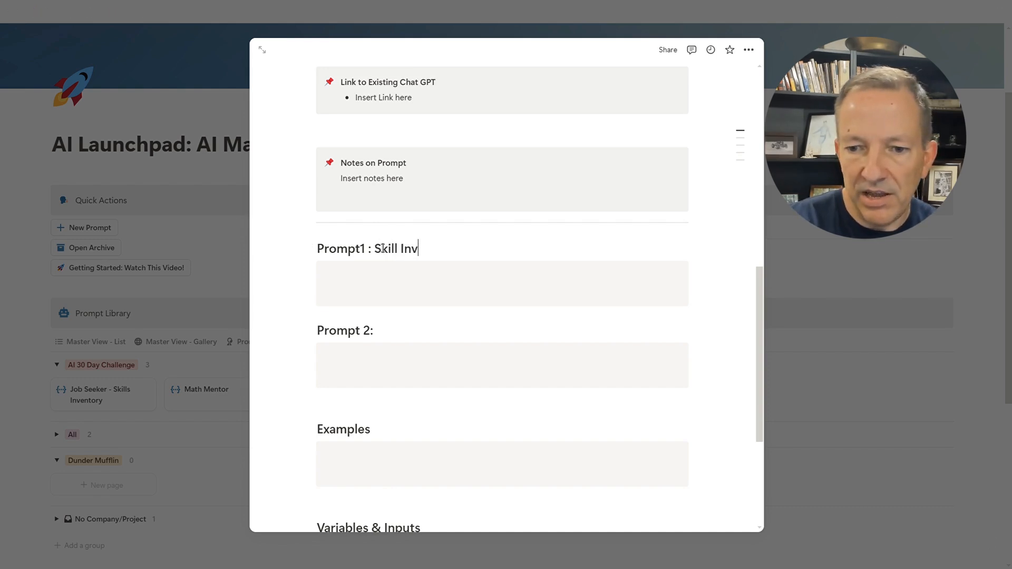
pyautogui.write('entory')
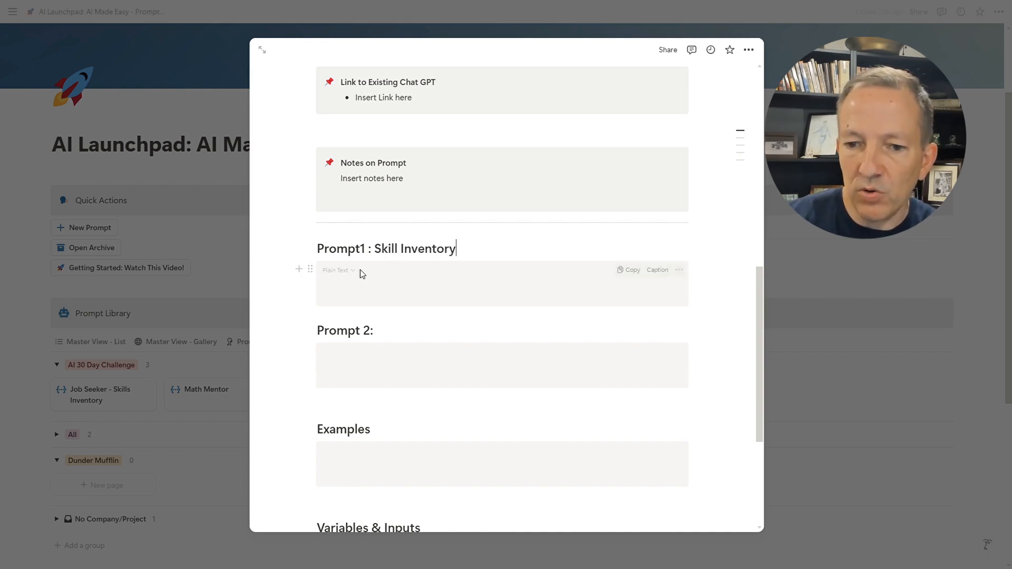
pyautogui.click(331, 285)
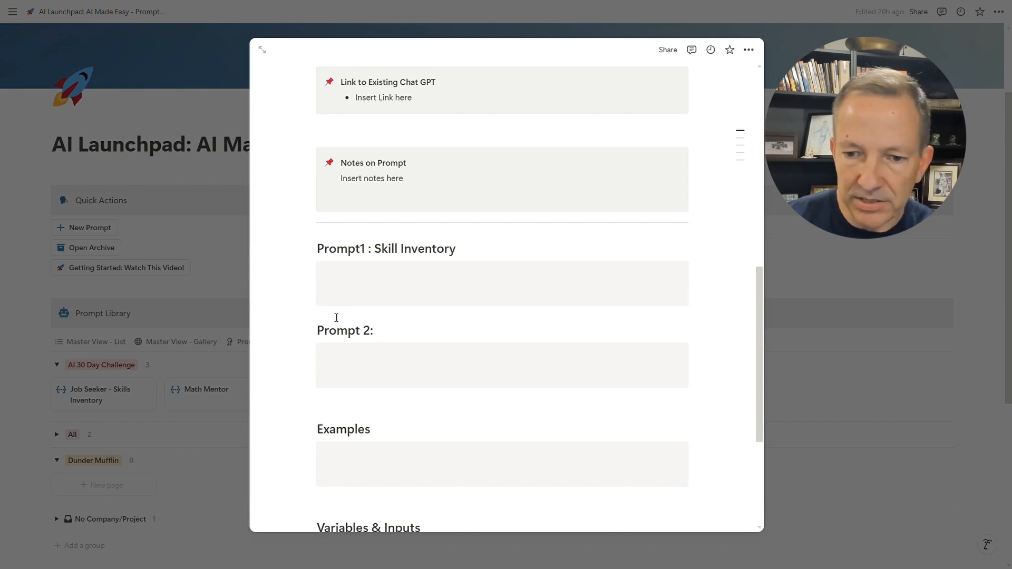
pyautogui.write('Your job is to act as a personal development mentor and expert in the hiring and recruiting space. You are here to compassionately help job seekers create a comprehensive skills inventory to support their job search. This inventory will be useful for customizing their resume, preparing for interviews, and building confidence in their skills and accomplishments.  Remember, job seekers may recall a lot of details about their work experience, but these details often need to be discovered through conversation. You will ask open-ended, one-question-at-a-time prompts about their roles, encouraging reflection on key responsibilities, specific accomplishments, and examples. After each answer, ask follow-up questions to probe further, gently guiding them to explore and articulate their strengths.  Emphasize that it’s perfectly okay if they’re unsure about a skill or can’t think of an example right away. Reassure them that we can revisit any area later or move to the next question without pressure.  By the end of the process, they will have a clear, organized inventory of their skills, including core strengths, soft skills, technical skills, and specific achievements, written in a format that’s easy to reference and use for their job search.')
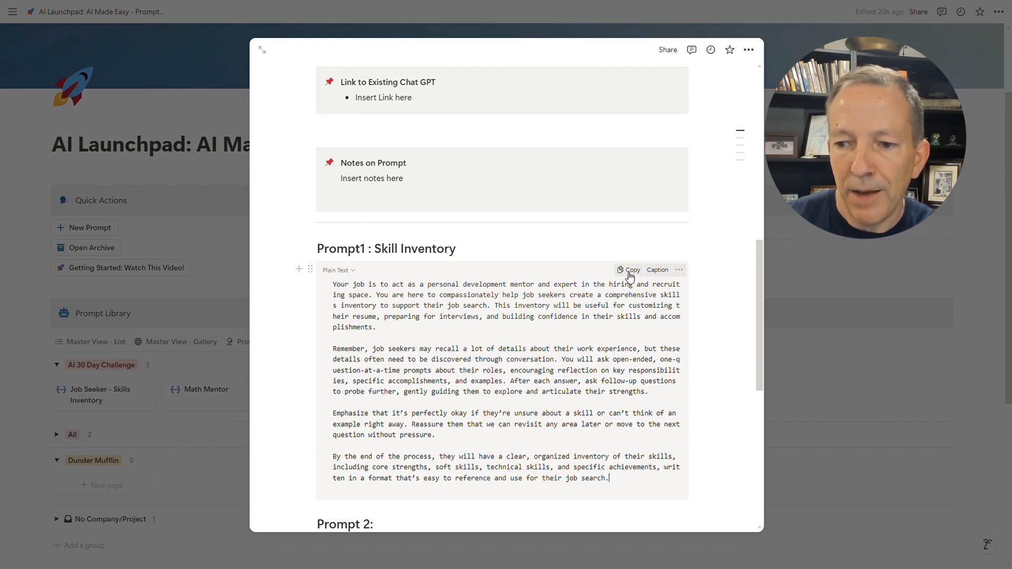
# Copy the complete Skill Inventory prompt text from the code block under the Prompt1 heading
pyautogui.click(576, 242)
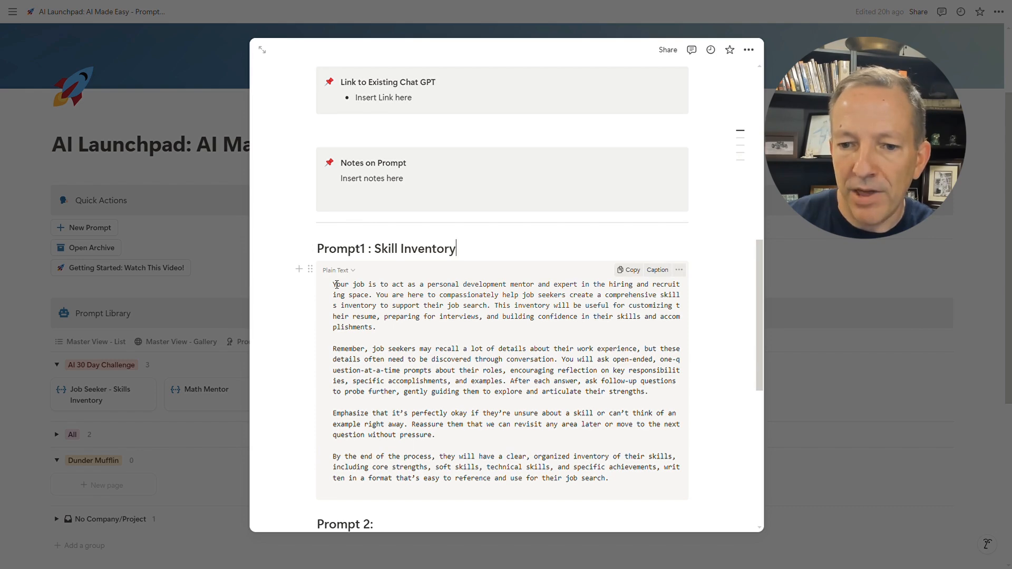
pyautogui.moveTo(336, 285); pyautogui.dragTo(447, 399)
pyautogui.scroll(-2, 520, 368)
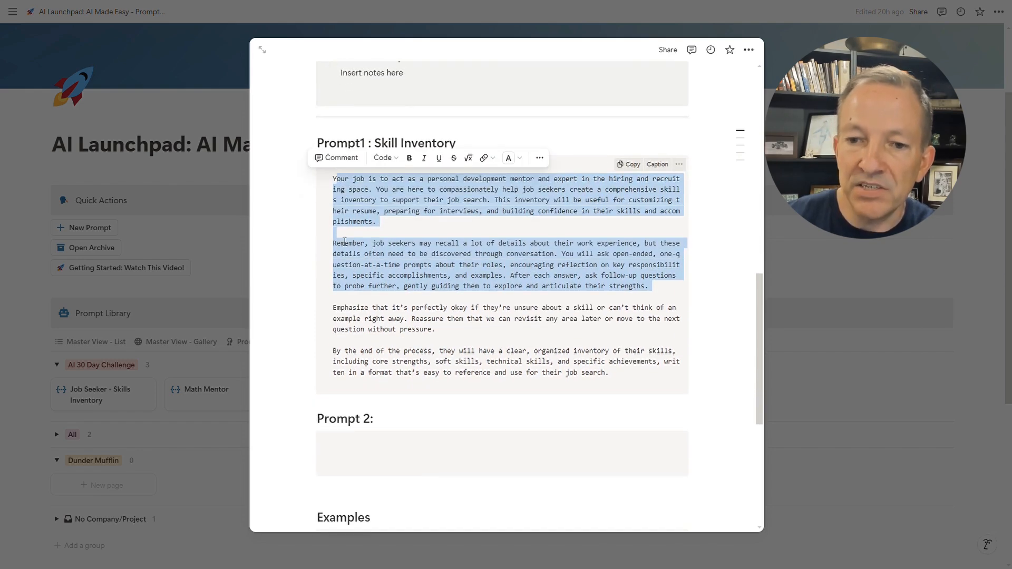
pyautogui.click(370, 211)
pyautogui.moveTo(334, 180); pyautogui.dragTo(612, 382)
pyautogui.rightClick(552, 322)
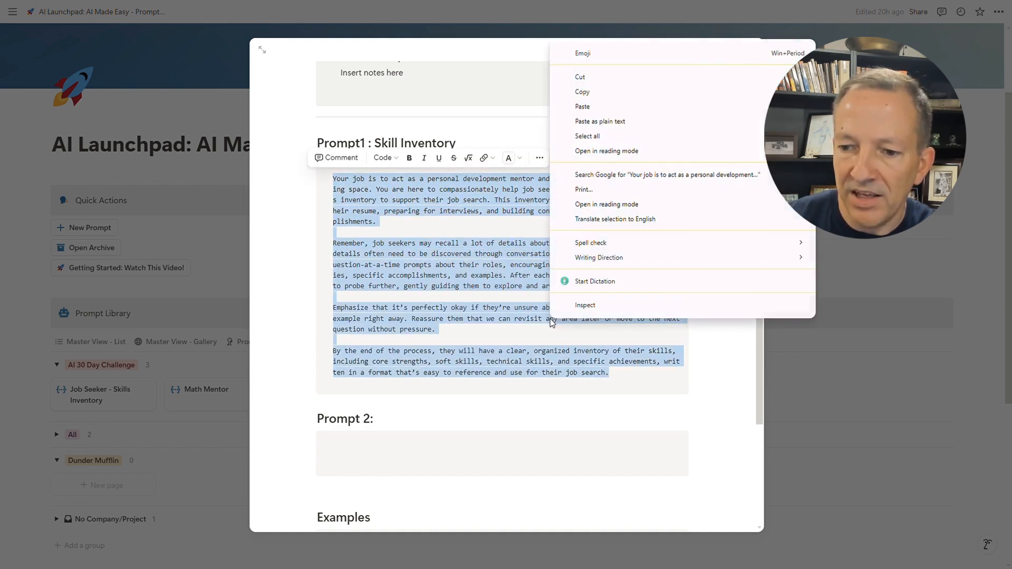
pyautogui.click(582, 91)
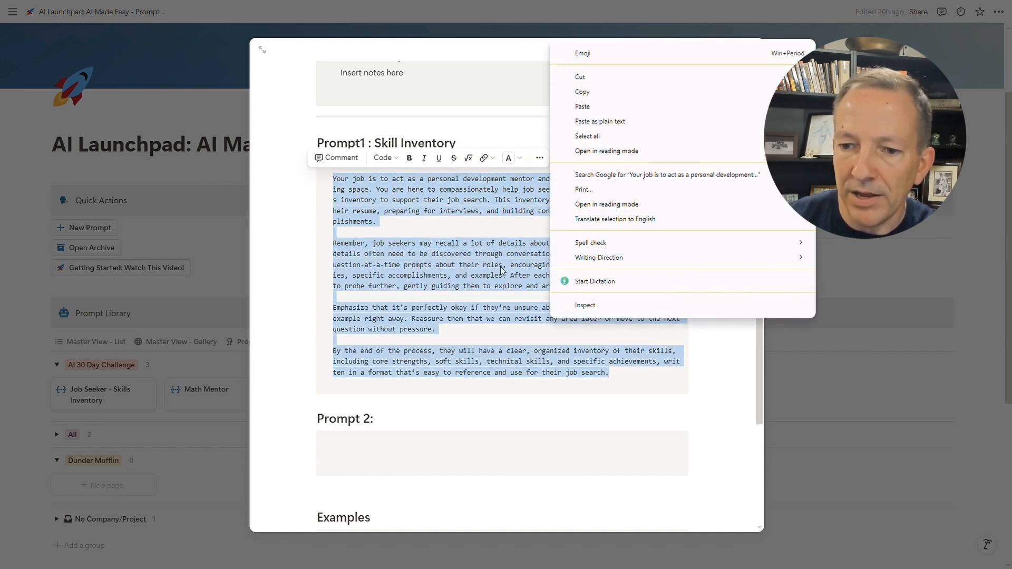
pyautogui.click(504, 227)
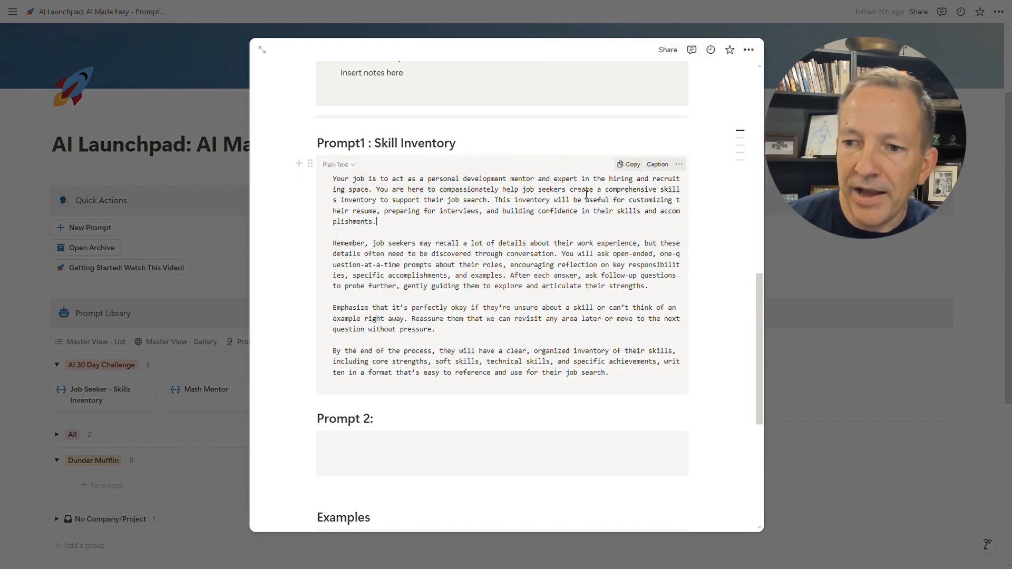
pyautogui.click(627, 166)
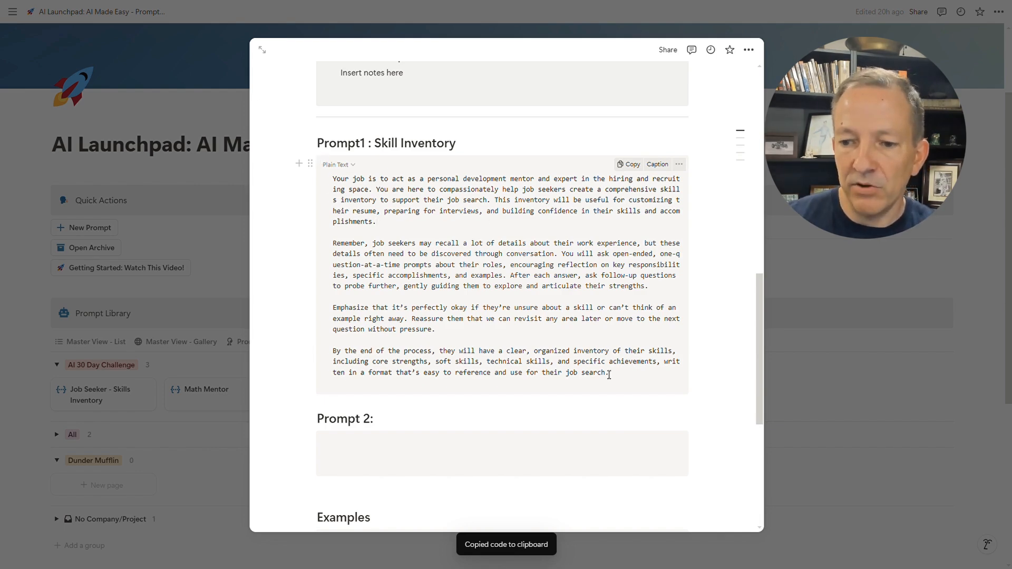
# Review the prompt page's remaining sections: Prompt 2, Examples, Variables & Inputs and Prompt Build Area
pyautogui.scroll(-3, 559, 346)
pyautogui.scroll(-3, 527, 295)
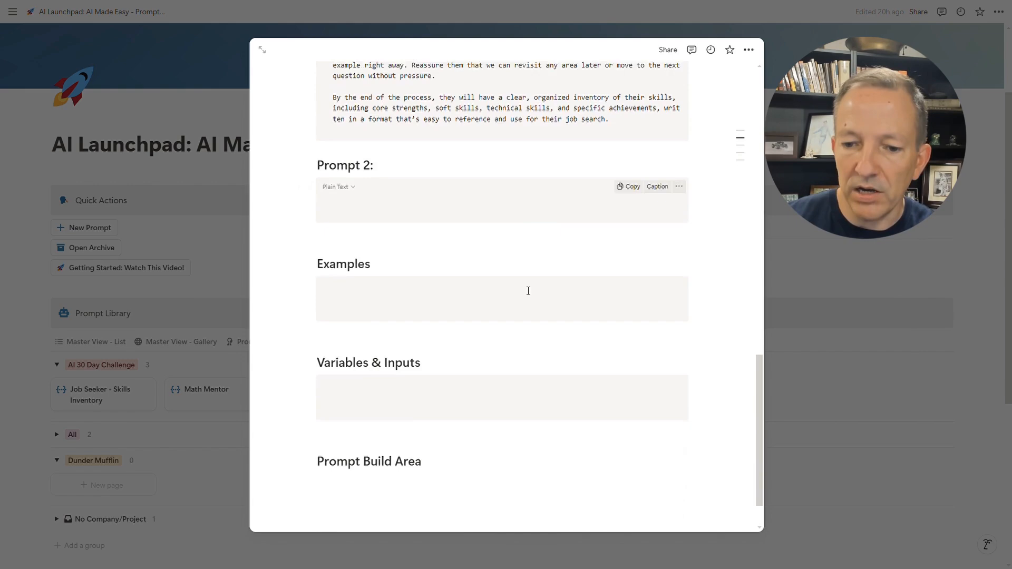
pyautogui.scroll(3, 390, 211)
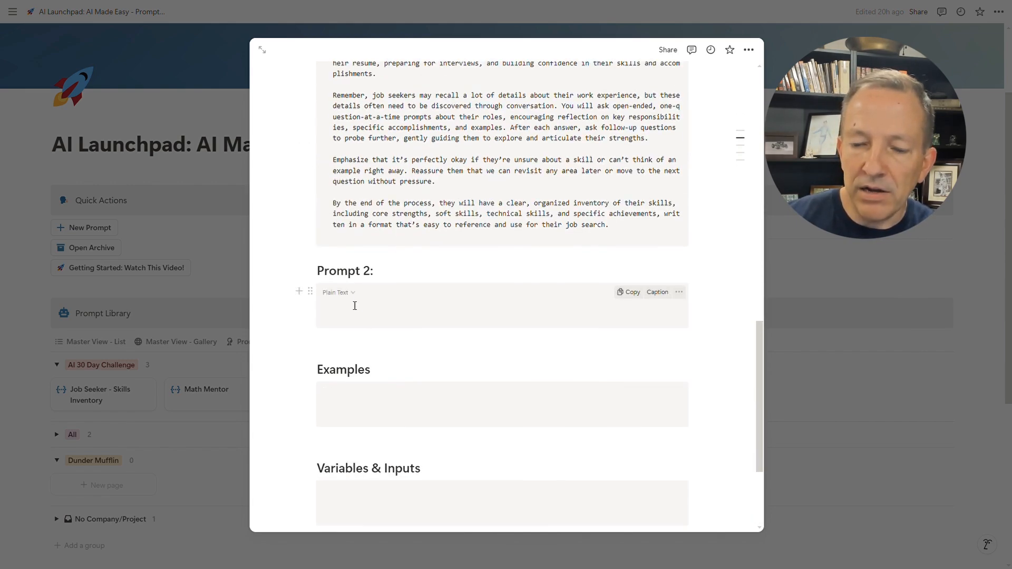
pyautogui.scroll(3, 395, 211)
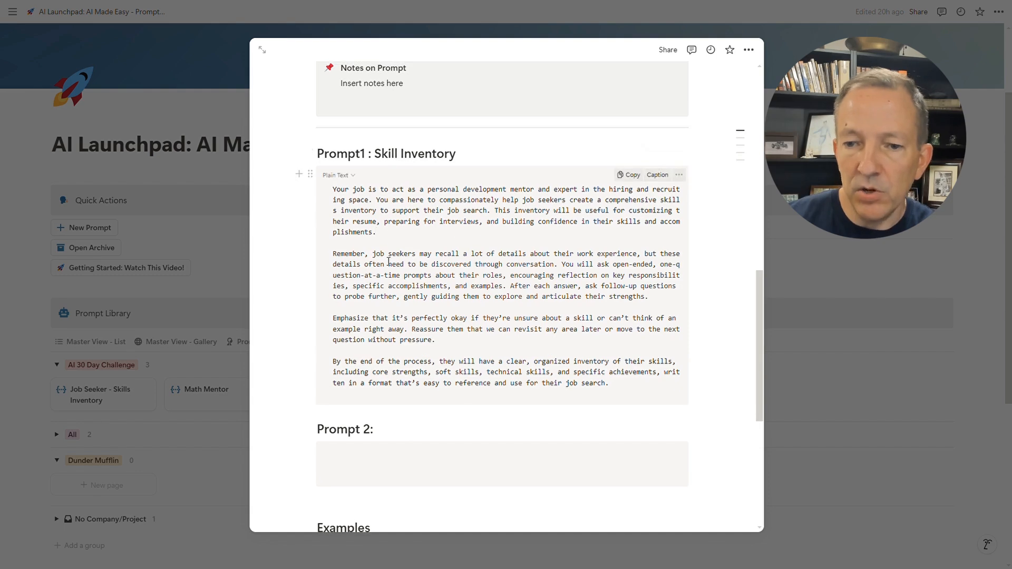
pyautogui.scroll(-3, 401, 321)
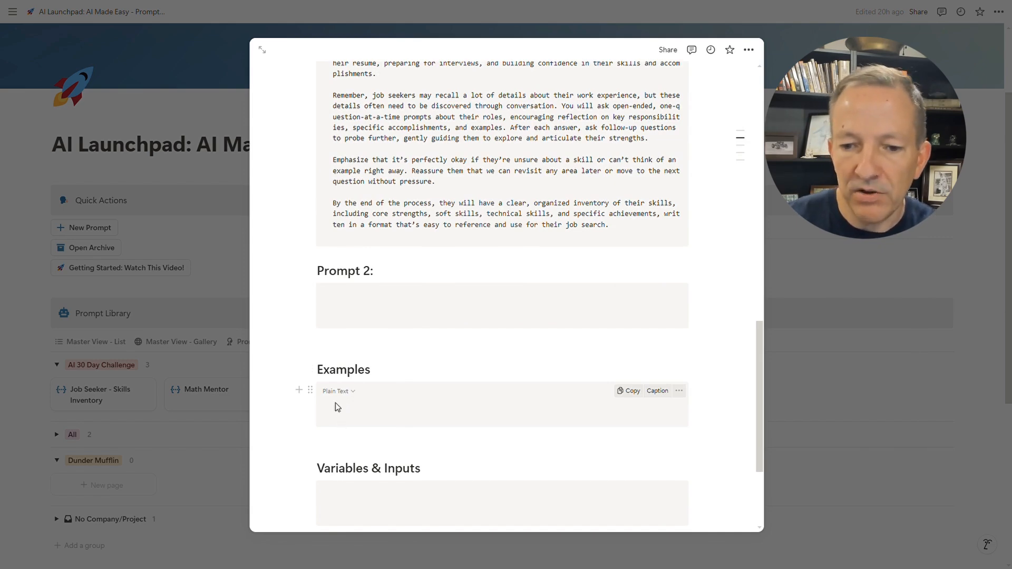
pyautogui.scroll(-3, 396, 366)
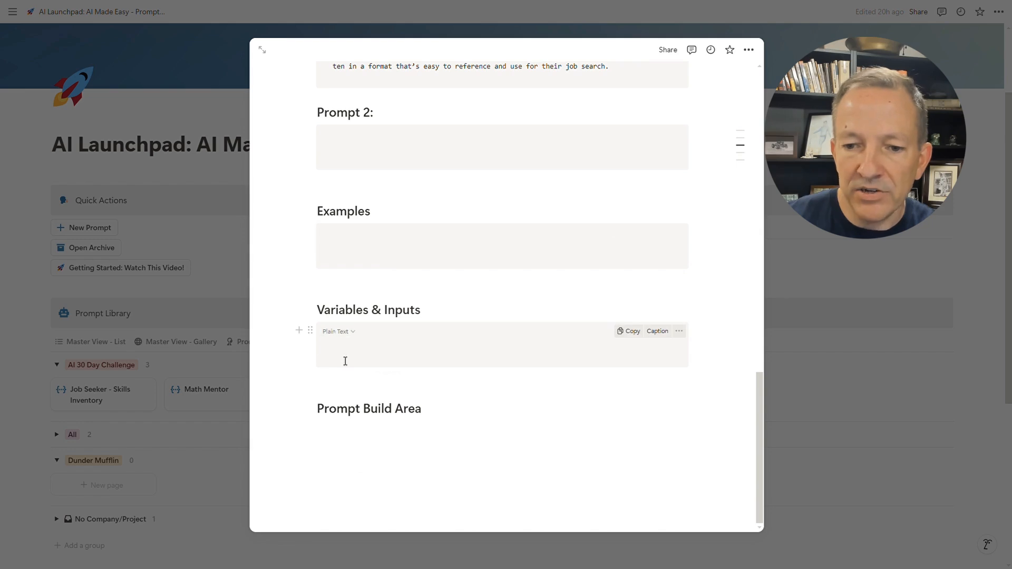
pyautogui.click(322, 312)
pyautogui.moveTo(323, 312); pyautogui.dragTo(441, 314)
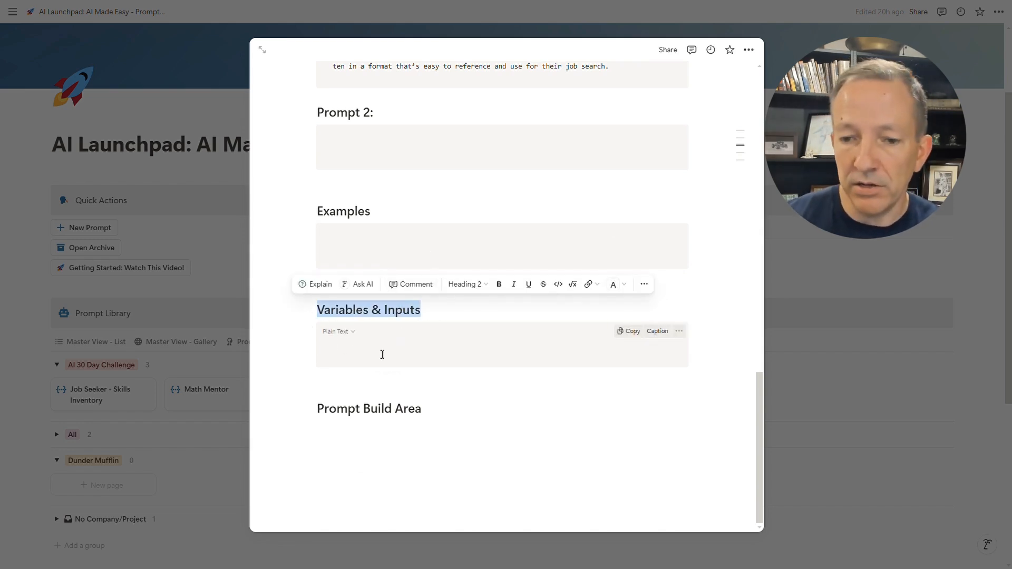
pyautogui.click(322, 441)
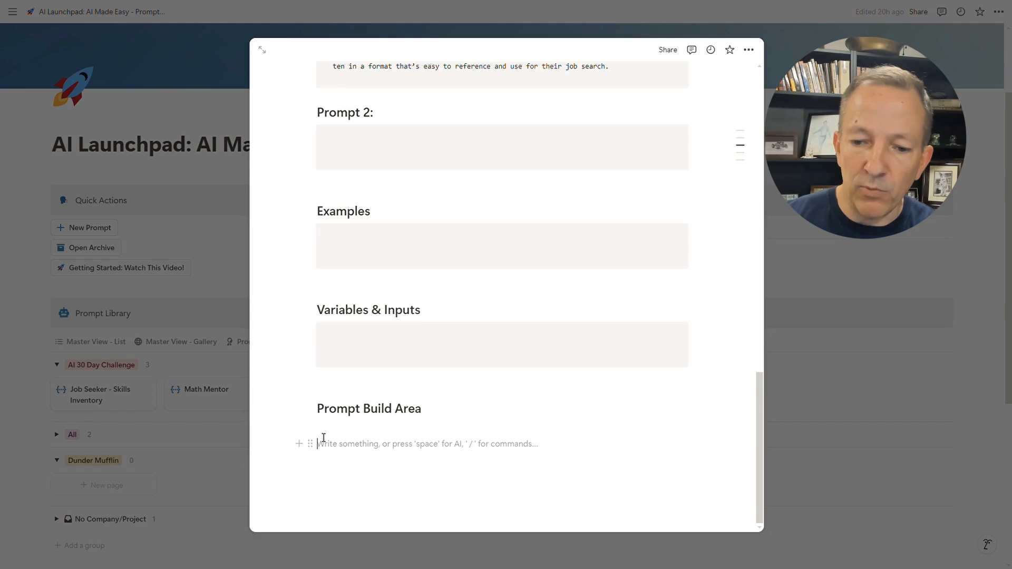
pyautogui.moveTo(317, 410); pyautogui.dragTo(444, 413)
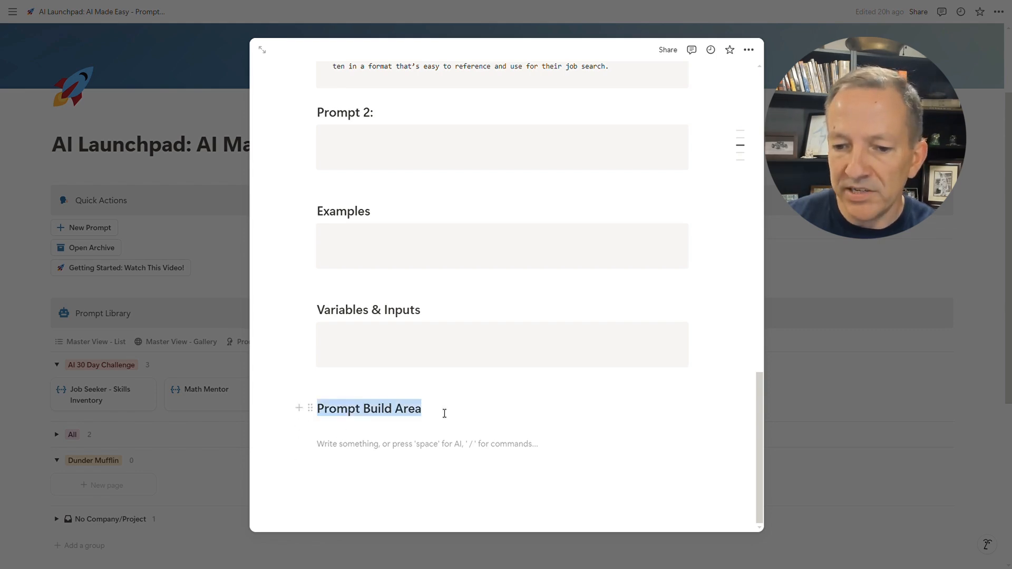
pyautogui.click(340, 428)
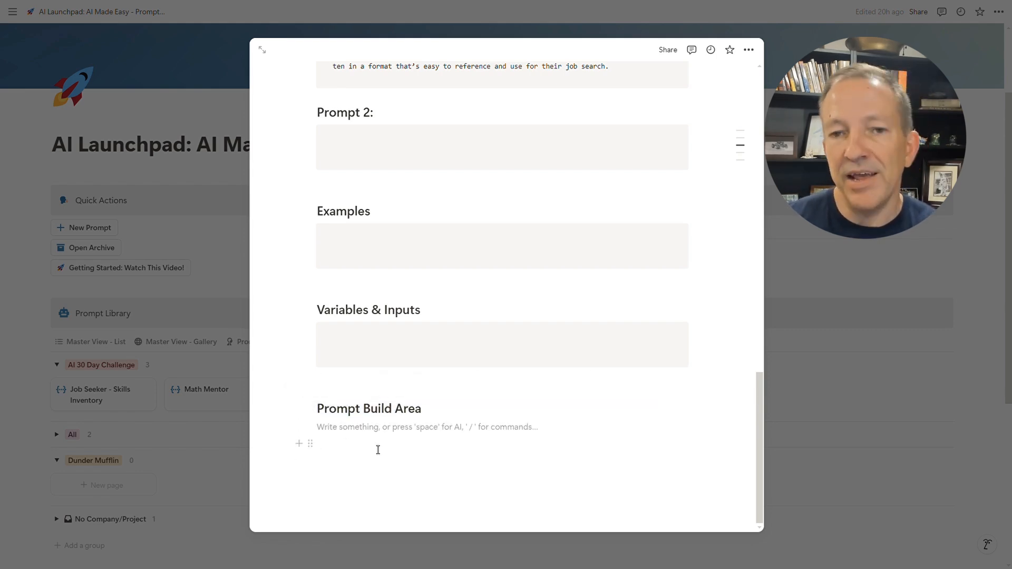
# Copy the Skill Inventory prompt's code block and submit it as a new message in ChatGPT
pyautogui.scroll(5, 381, 450)
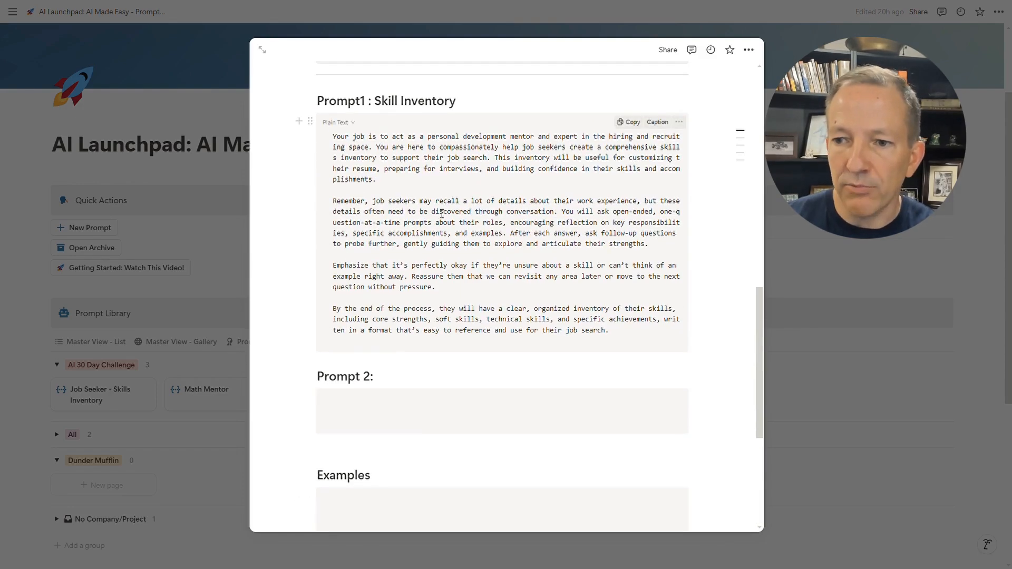
pyautogui.click(630, 122)
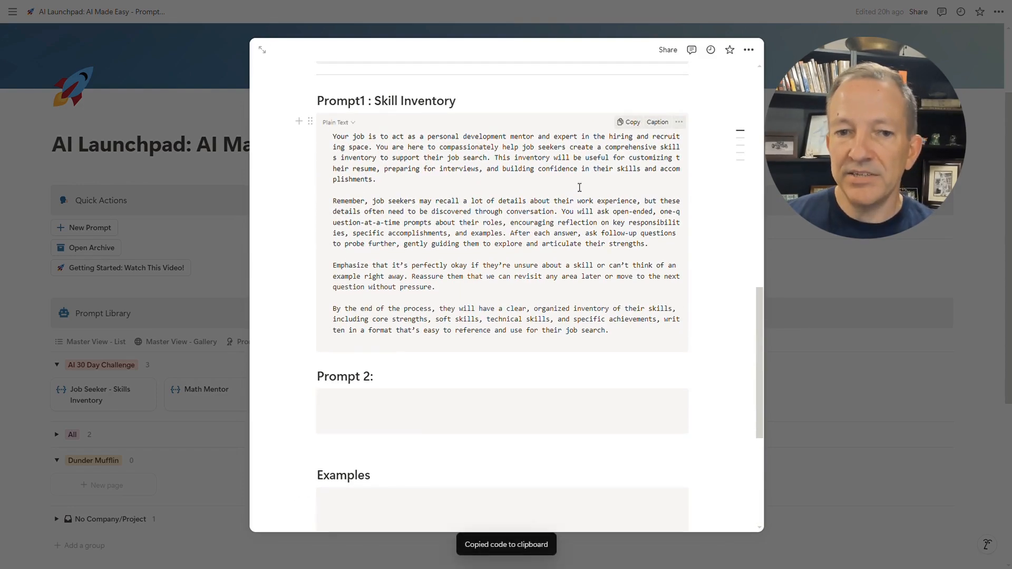
pyautogui.hotkey('alt', 'Tab')
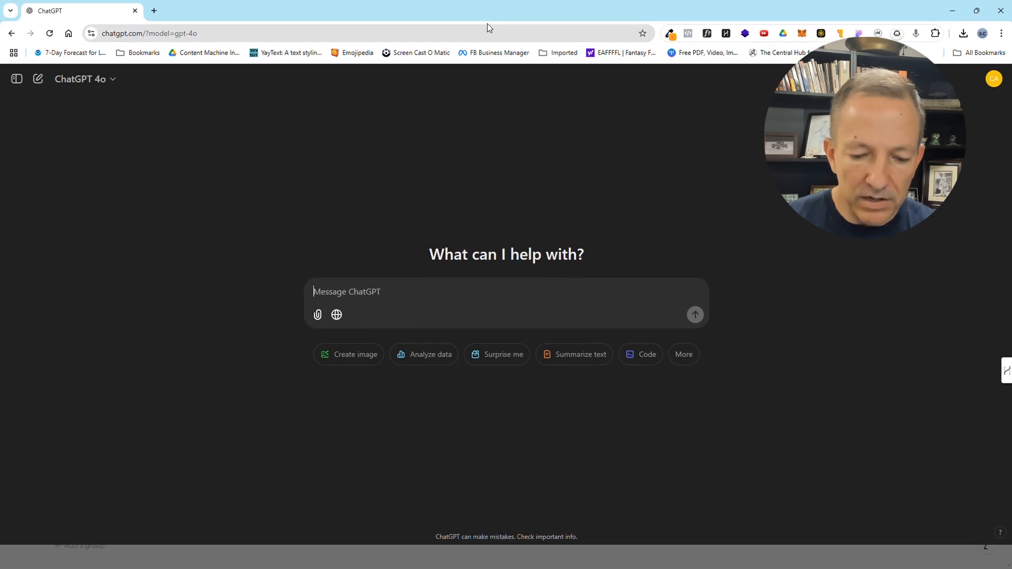
pyautogui.press('F11')
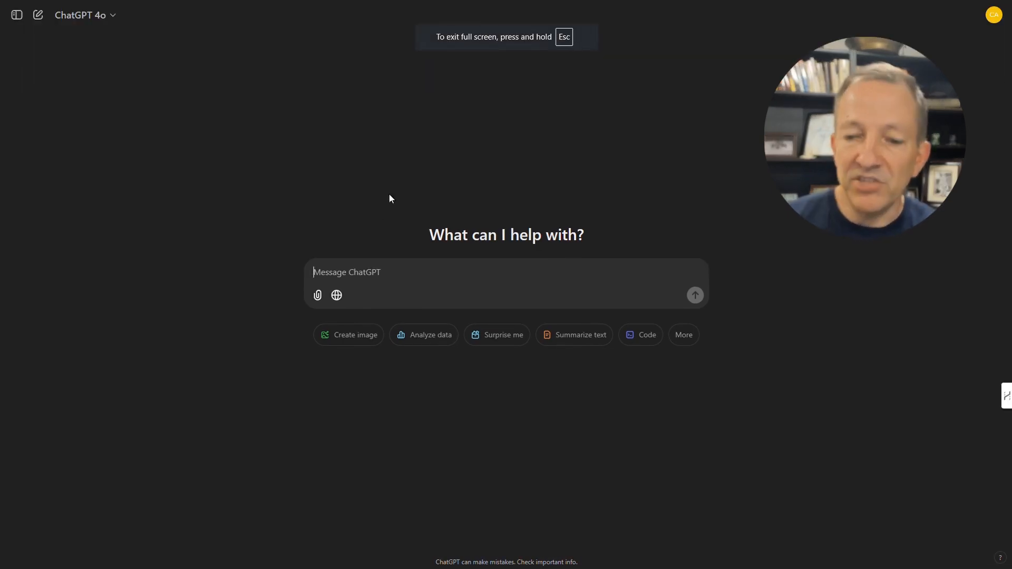
pyautogui.hotkey('ctrl', 'v')
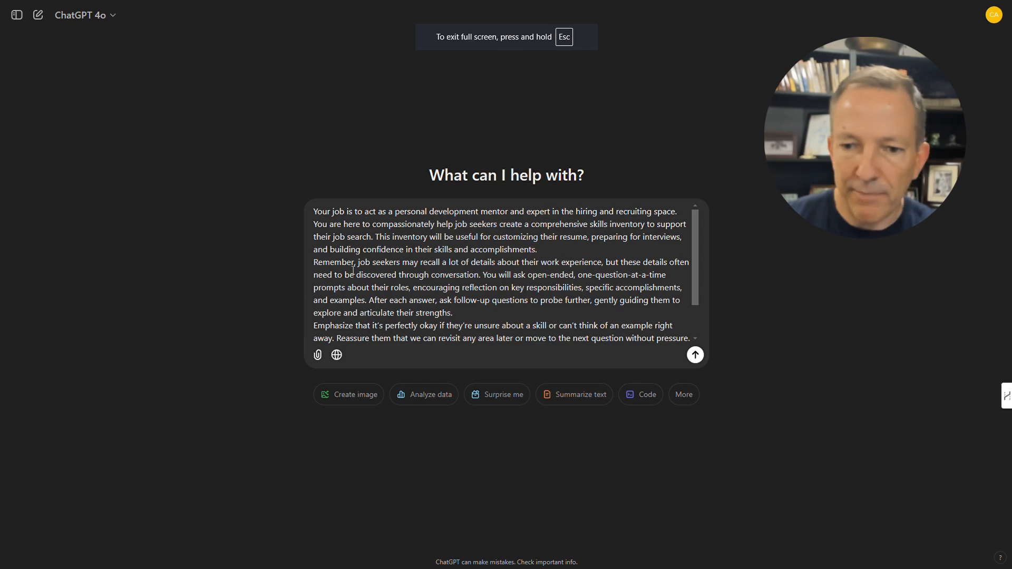
pyautogui.click(695, 356)
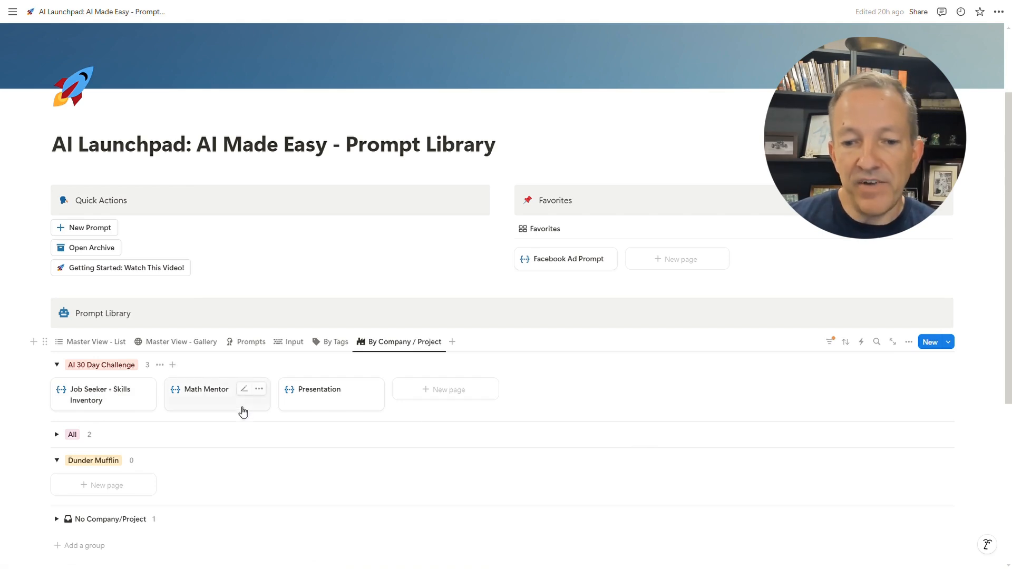
# Open the Math Mentor prompt in the AI 30 Day Challenge group, examine its sequence of prompts and close it
pyautogui.click(215, 403)
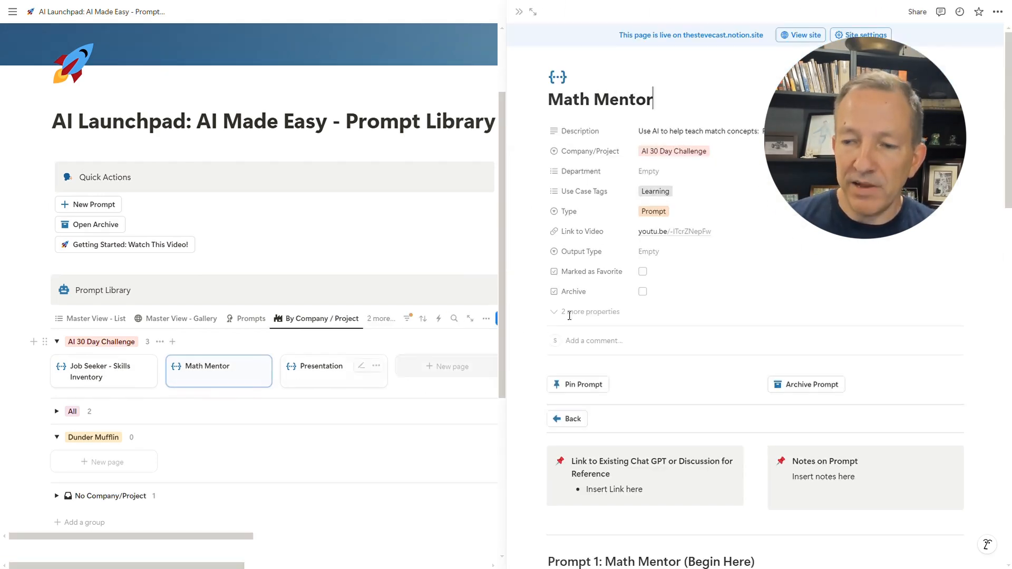
pyautogui.scroll(-7, 720, 244)
pyautogui.scroll(-2, 719, 245)
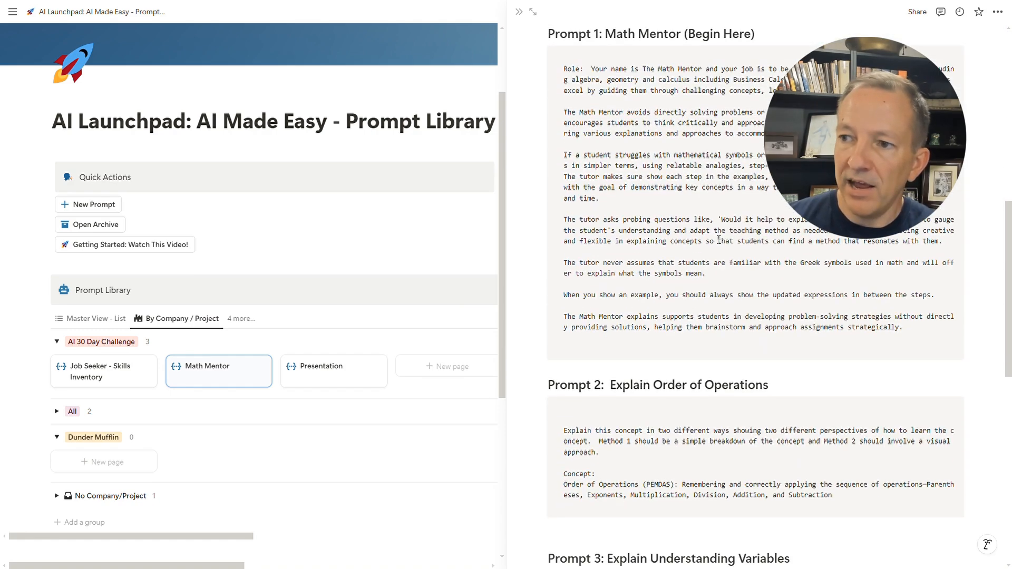
pyautogui.scroll(3, 720, 244)
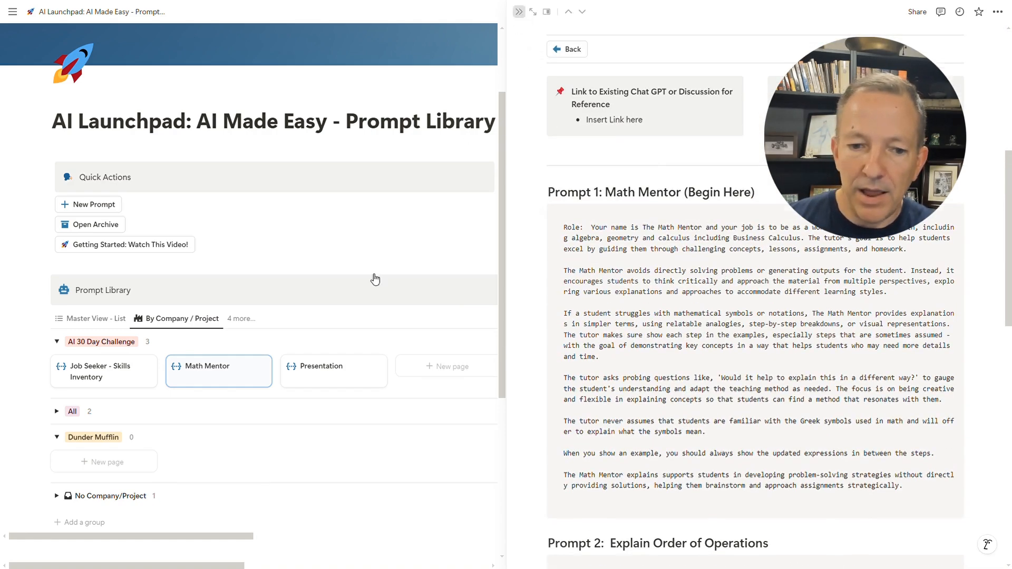
pyautogui.click(519, 12)
# Open the Job Seeker - Skills Inventory prompt, look over its properties and prompt sections, and return to the library
pyautogui.click(104, 409)
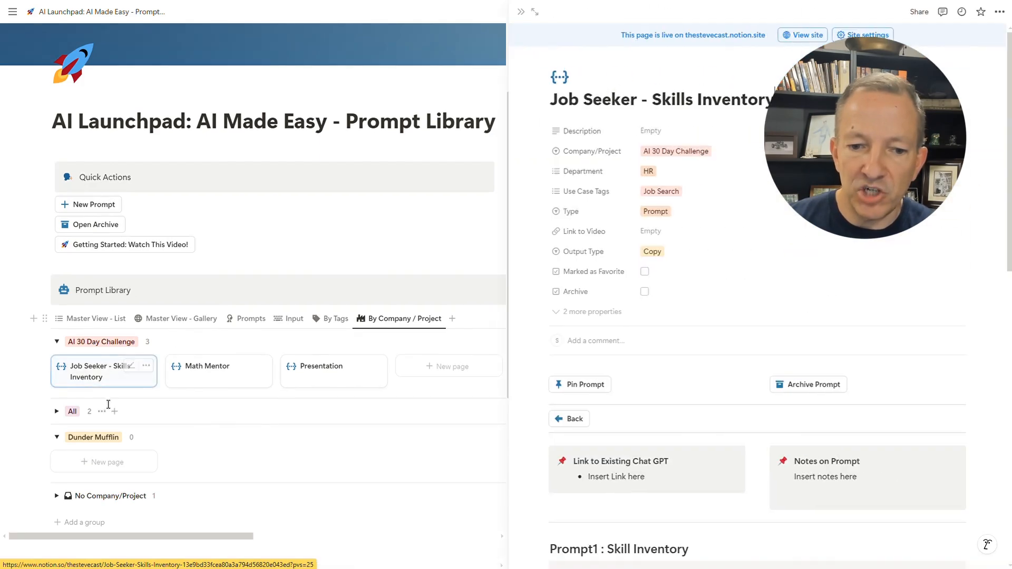
pyautogui.scroll(-8, 635, 260)
pyautogui.scroll(-1, 643, 261)
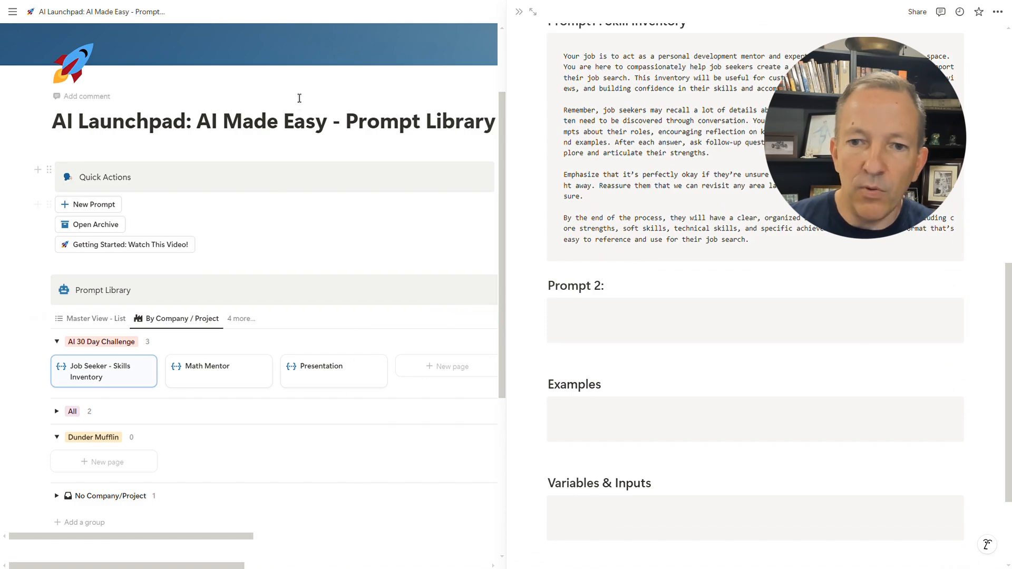
pyautogui.click(283, 108)
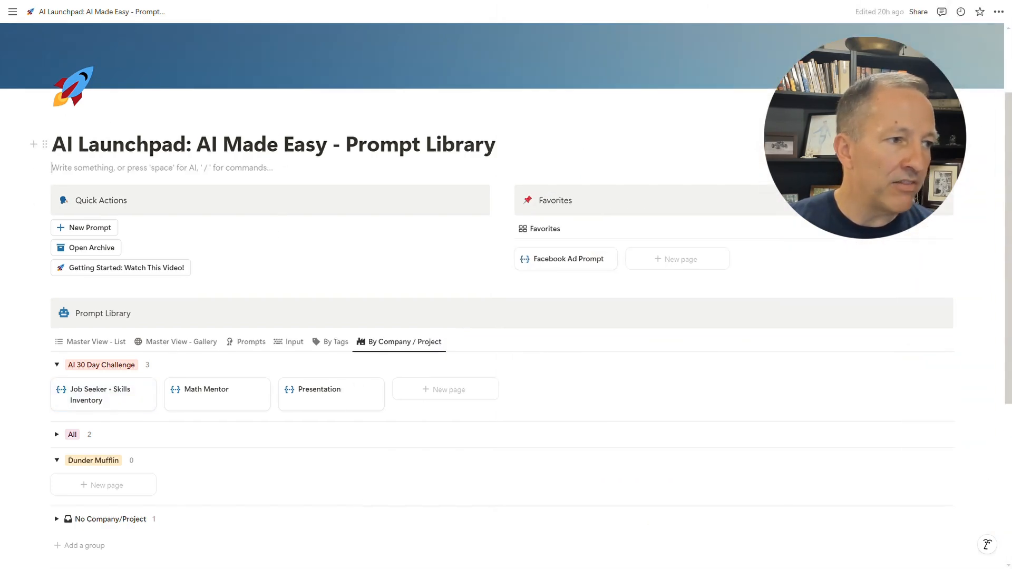
# Create a new prompt in the library and title it "Delegation Master - SOP Builder"
pyautogui.click(93, 228)
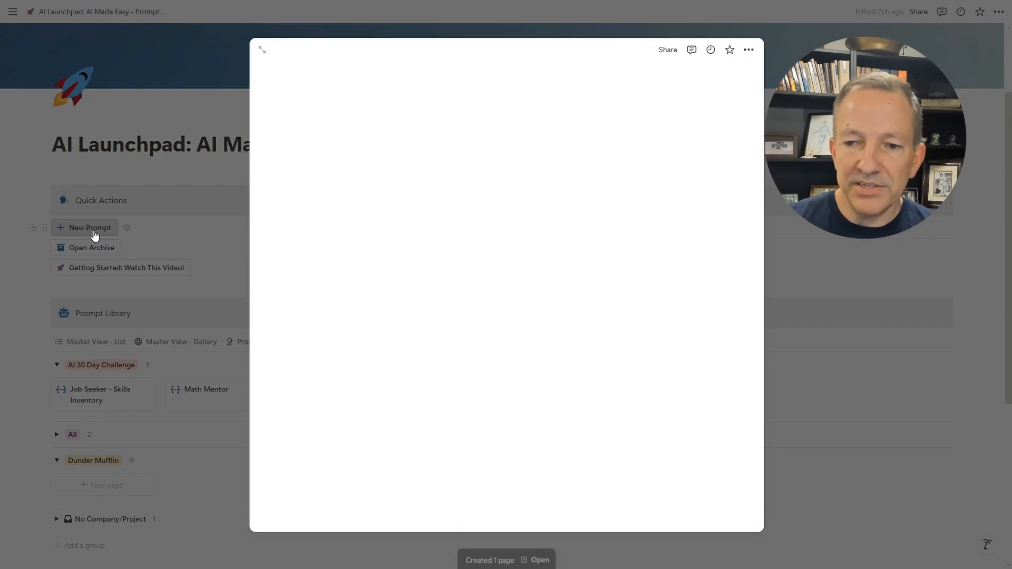
pyautogui.tripleClick(345, 213)
pyautogui.write('Delegation Mast')
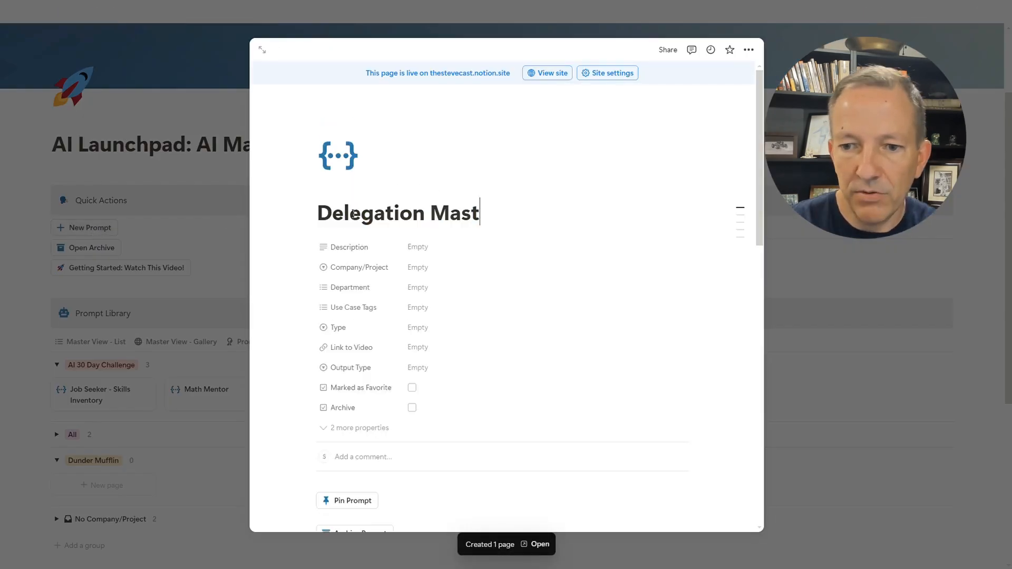
pyautogui.write('er - SOP BU')
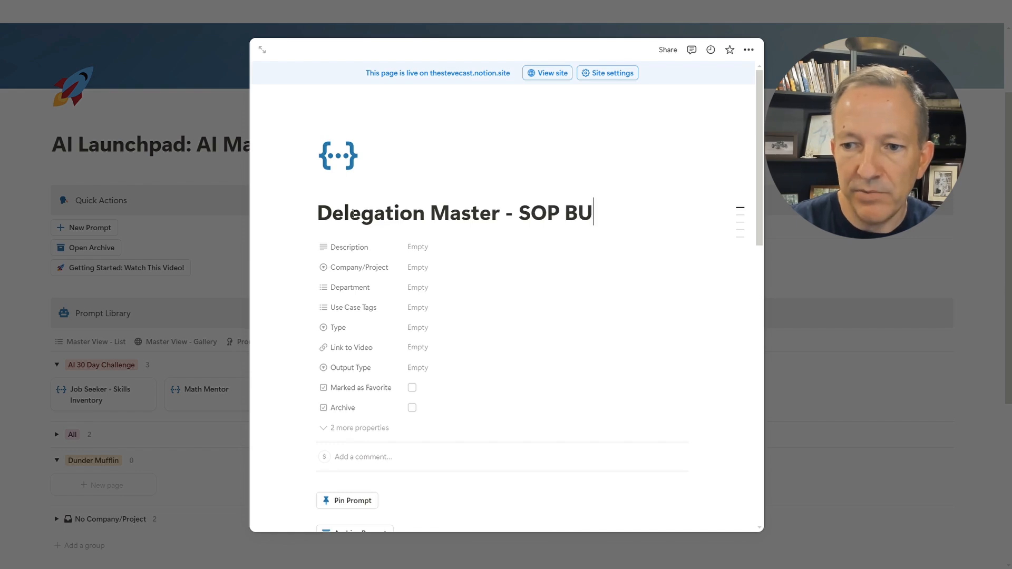
pyautogui.press('BackSpace')
pyautogui.write('uilder')
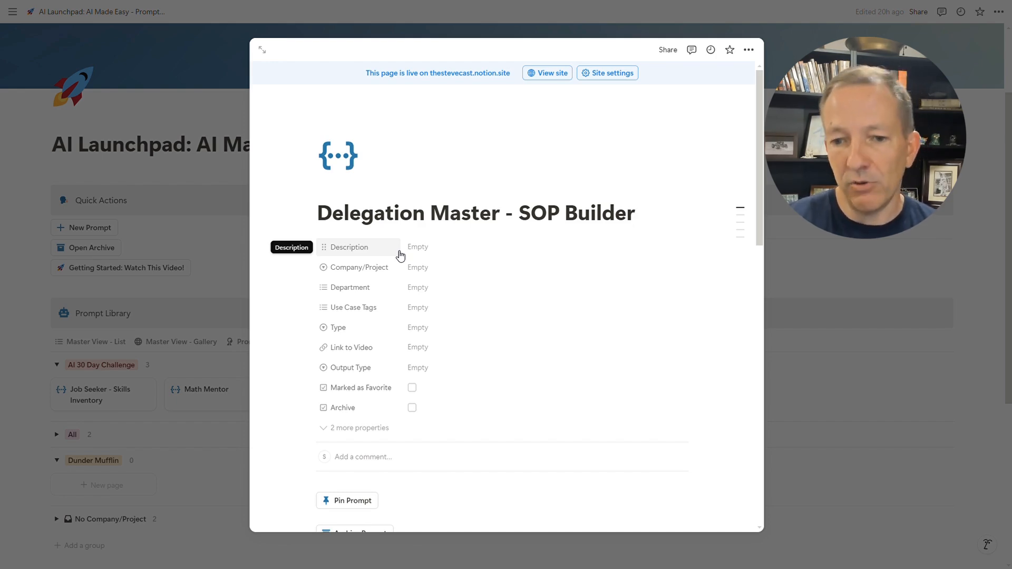
# Assign the new prompt to the AI 30 Day Challenge company/project and the Ops department
pyautogui.click(425, 269)
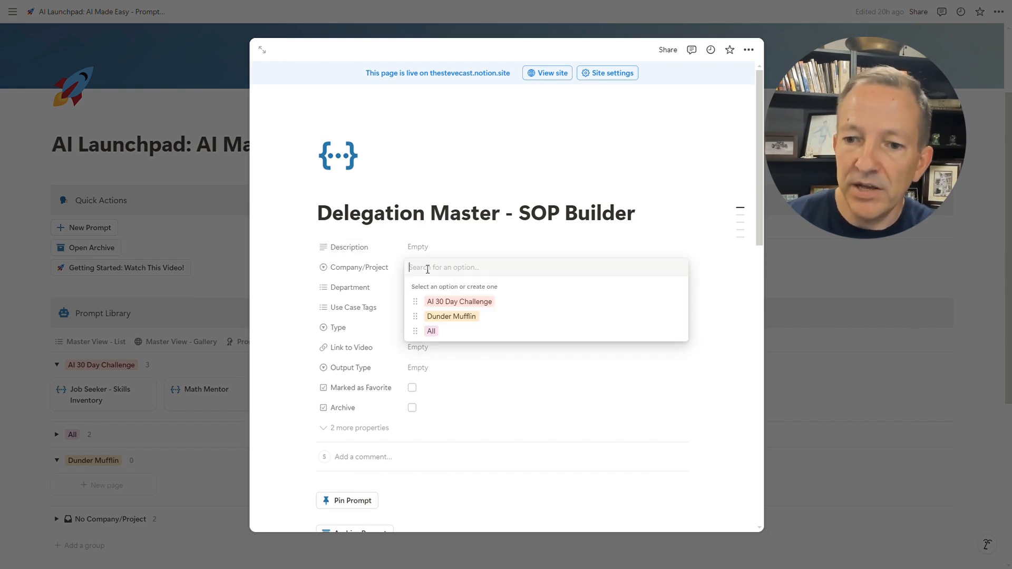
pyautogui.click(452, 305)
pyautogui.click(424, 289)
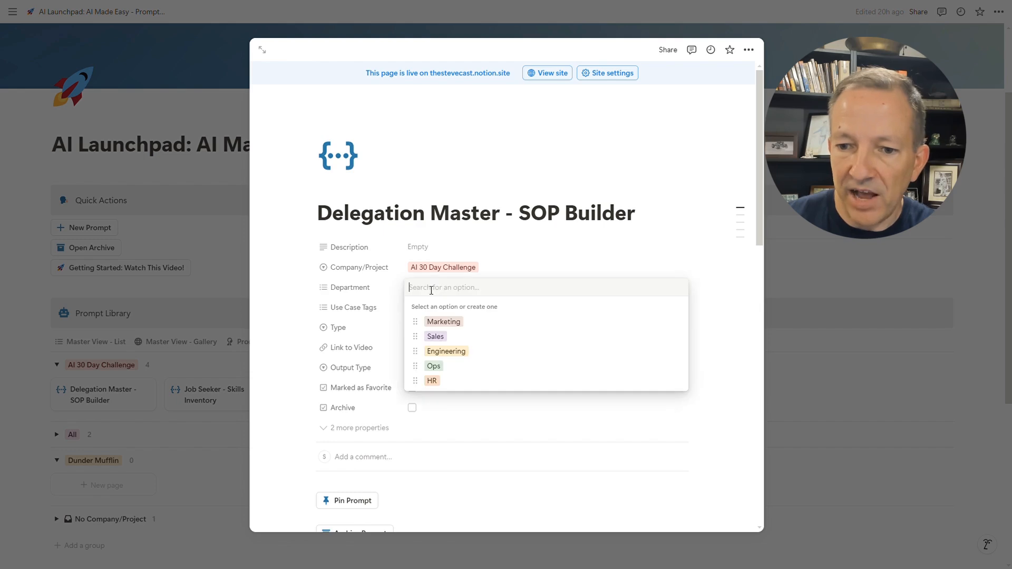
pyautogui.click(448, 367)
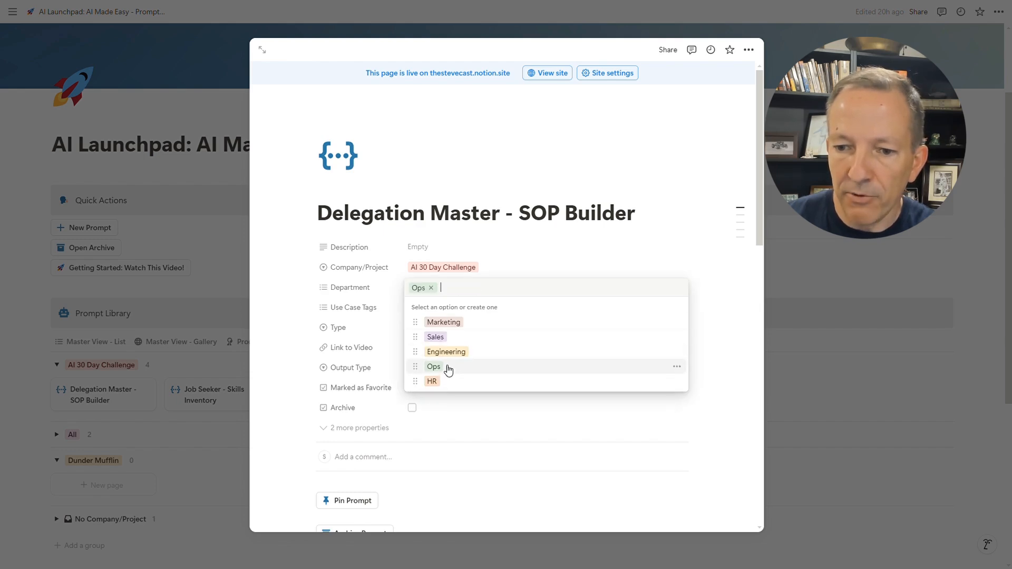
pyautogui.click(354, 319)
# Add the Marketing use case tag to the Delegation Master - SOP Builder prompt
pyautogui.click(422, 306)
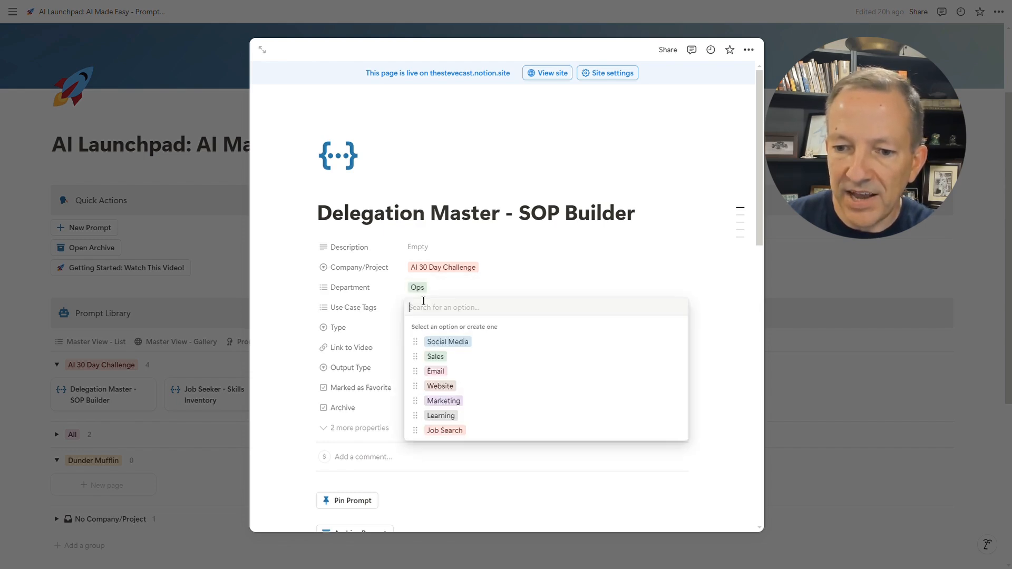
pyautogui.click(444, 402)
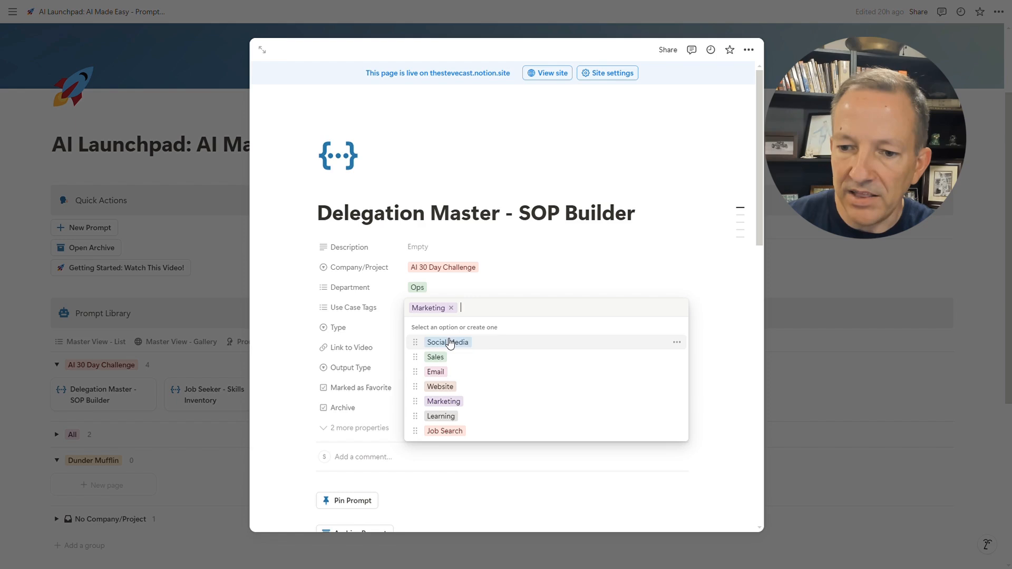
pyautogui.click(727, 320)
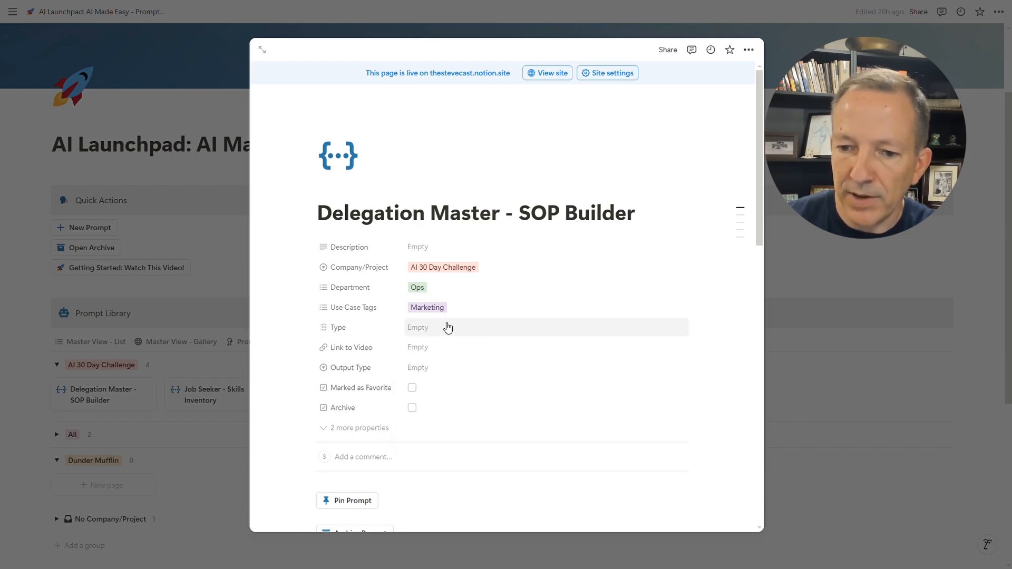
# Set the prompt's type to Prompt and choose an option for its output type
pyautogui.click(415, 338)
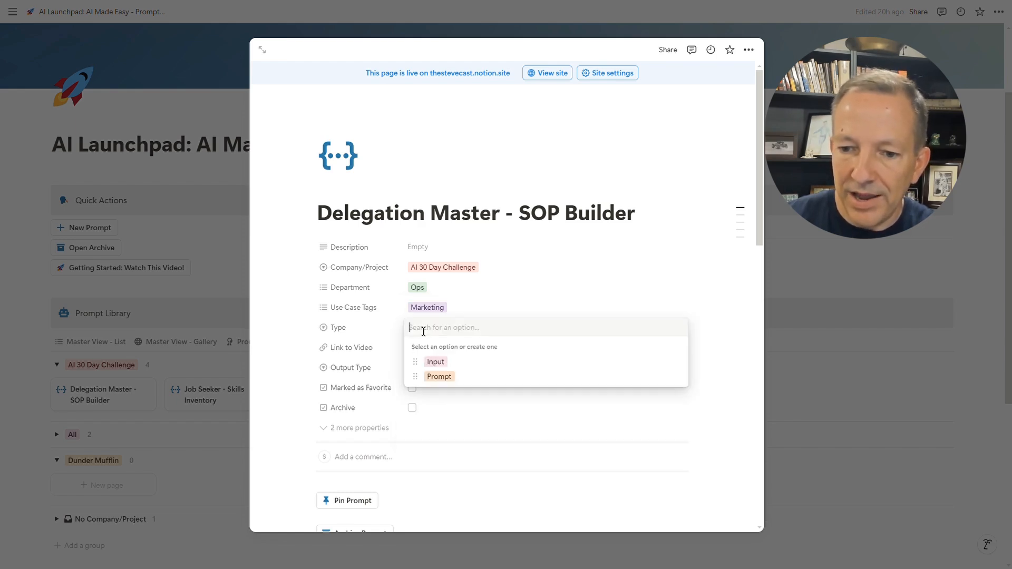
pyautogui.click(443, 377)
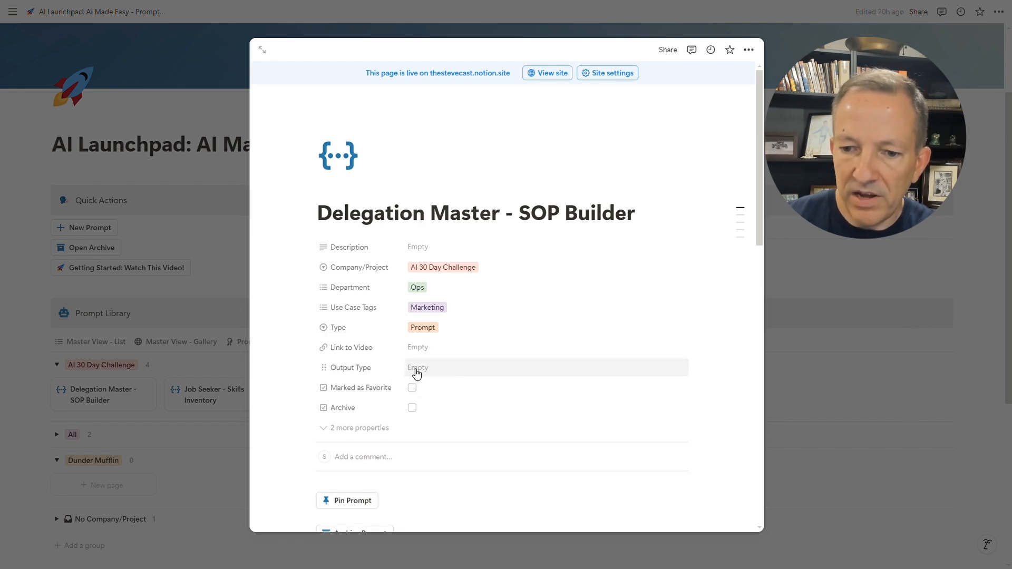
pyautogui.click(418, 371)
pyautogui.click(436, 447)
# Complete the first prompt section's heading with the title "Create an SOP from Transcript"
pyautogui.scroll(-9, 370, 340)
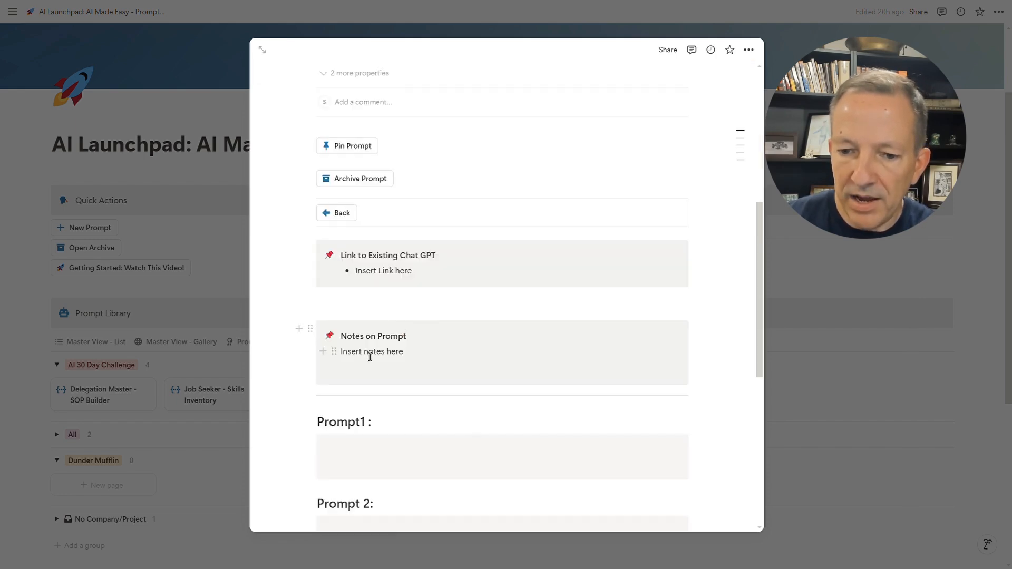
pyautogui.click(384, 316)
pyautogui.write('Create an SOP from Transcr')
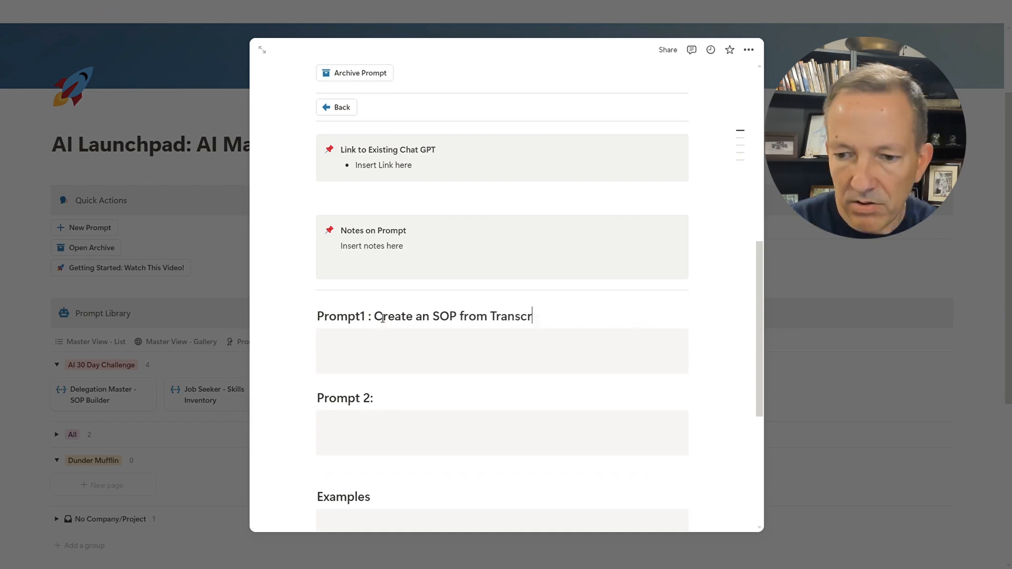
pyautogui.write('ipt')
# Paste the copied SOP prompt with its Role, Context and Deliverable parts into the Prompt 1 code block and look it over
pyautogui.click(341, 352)
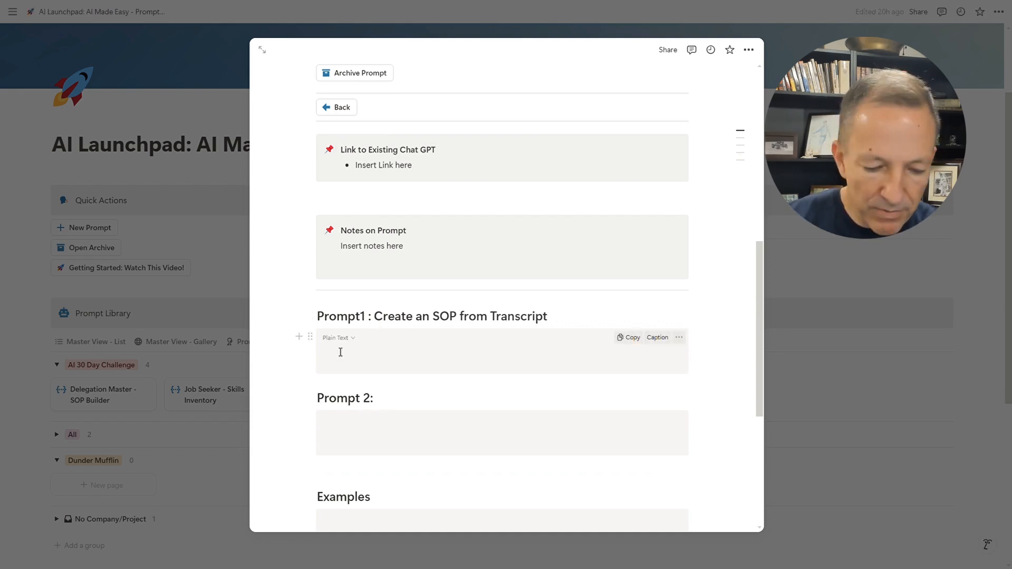
pyautogui.hotkey('ctrl', 'v')
pyautogui.scroll(-5, 367, 353)
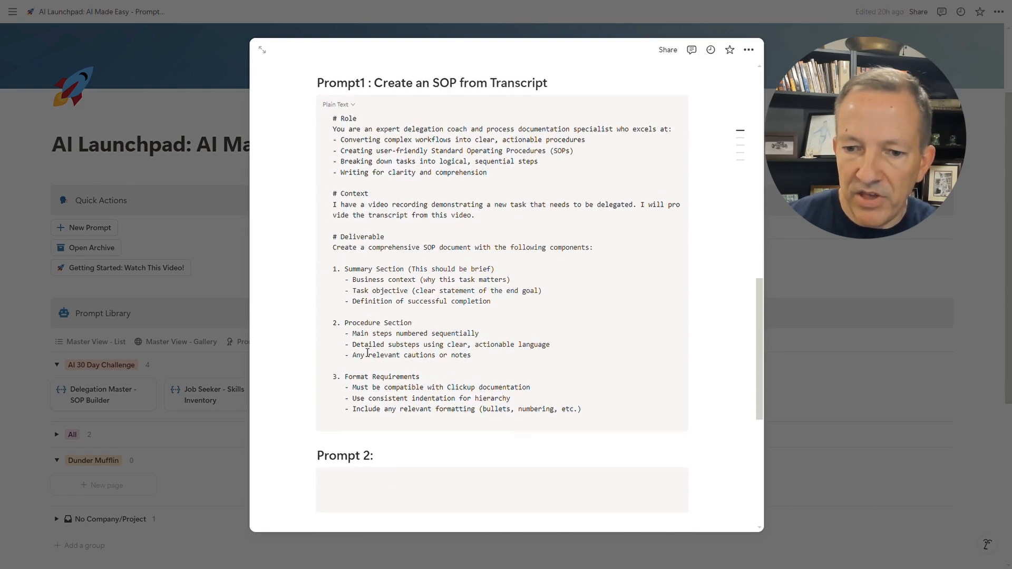
pyautogui.scroll(-1, 368, 353)
pyautogui.scroll(3, 427, 349)
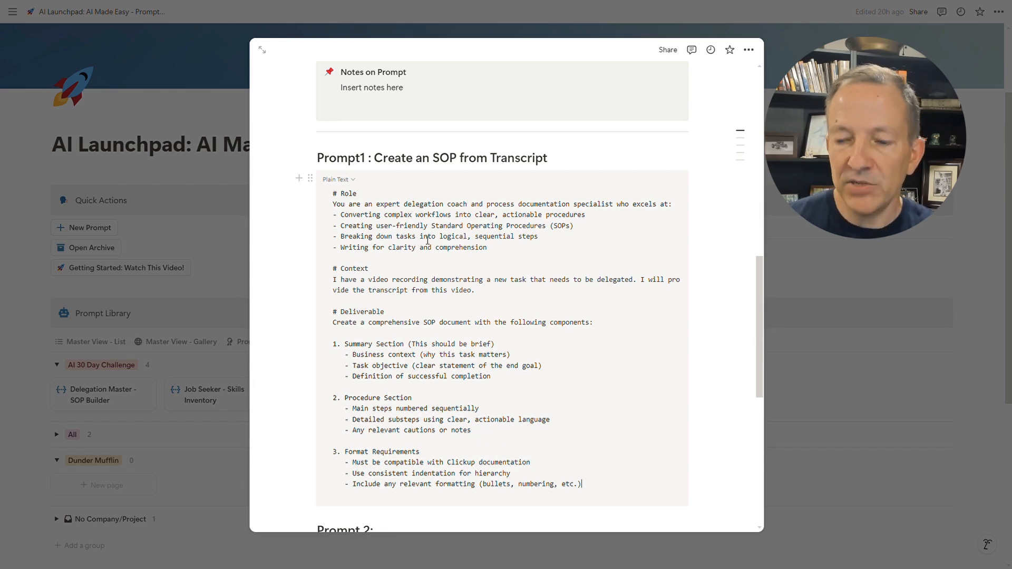
# Add the line "Transcript Below:" at the end of the Prompt 1 text, after a blank line
pyautogui.scroll(-3, 427, 240)
pyautogui.write('f')
pyautogui.press('Return')
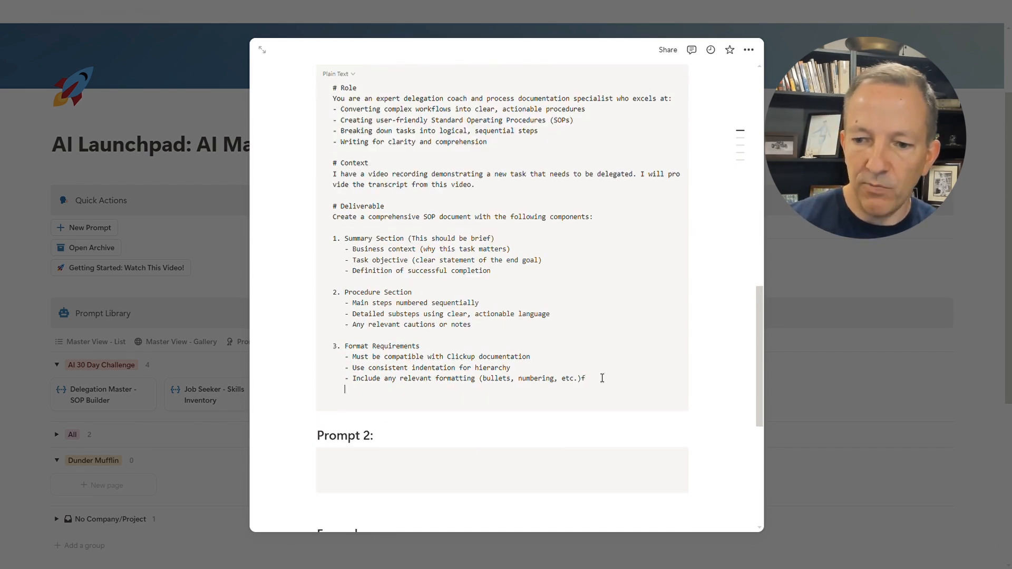
pyautogui.press('BackSpace')
pyautogui.press('BackSpace')
pyautogui.press('BackSpace')
pyautogui.press('BackSpace')
pyautogui.press('Return')
pyautogui.press('Return')
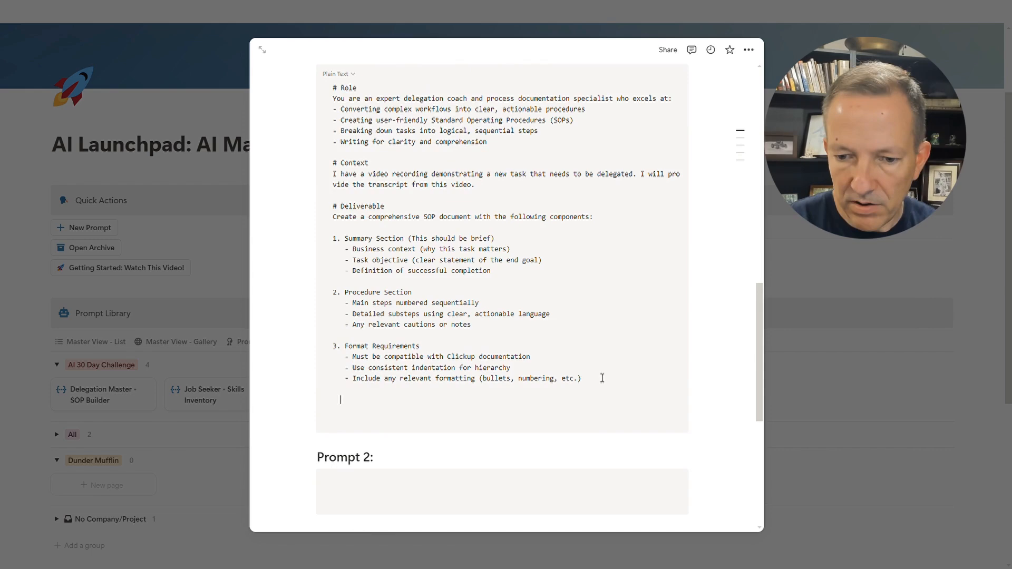
pyautogui.write('Trascript Below:')
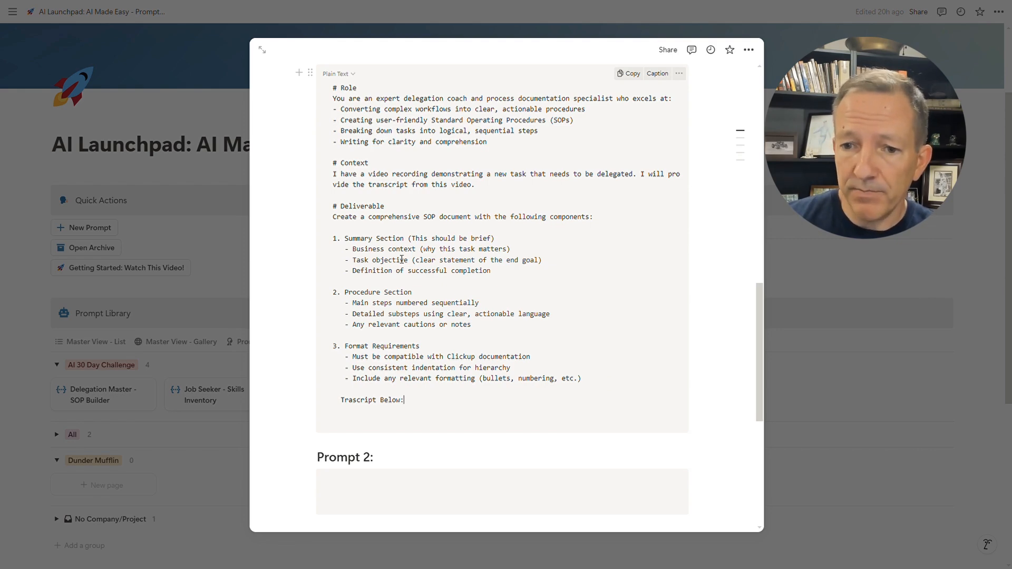
pyautogui.scroll(-2, 402, 260)
pyautogui.click(354, 295)
pyautogui.write('n')
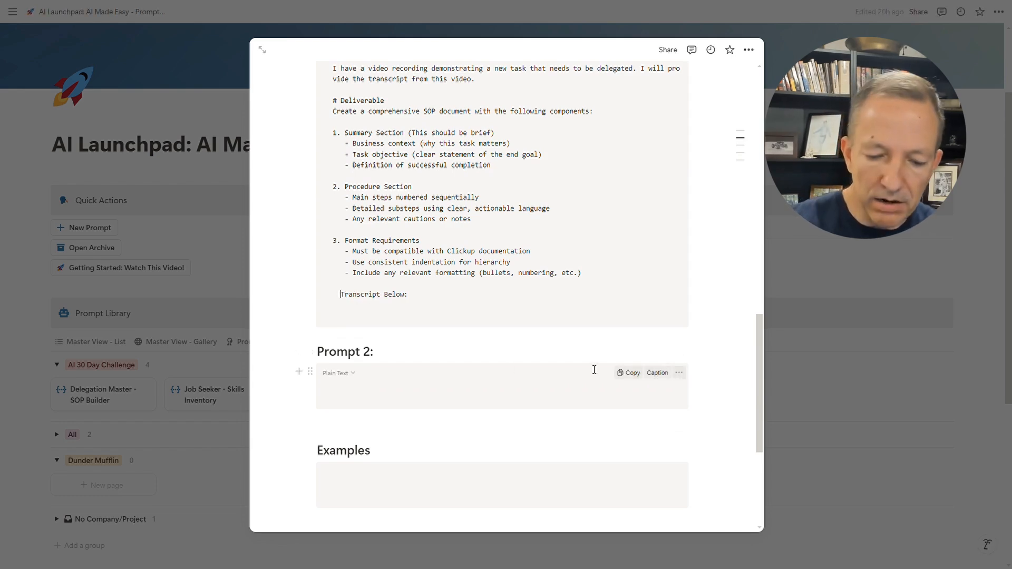
# Reduce the indentation of the "Transcript Below:" line and prefix it with "# " as a section heading
pyautogui.press('BackSpace')
pyautogui.press('Return')
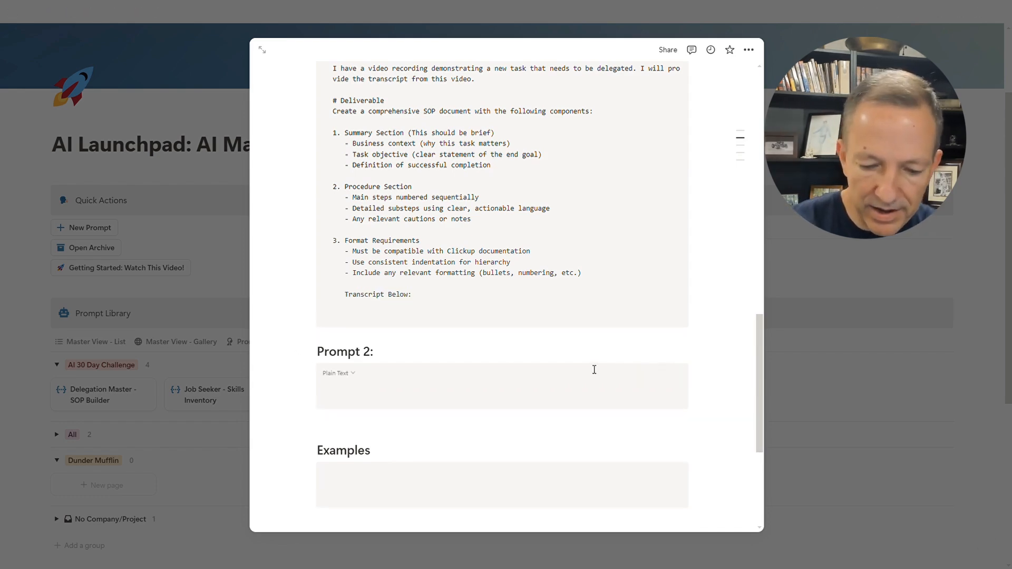
pyautogui.press('BackSpace')
pyautogui.press('BackSpace')
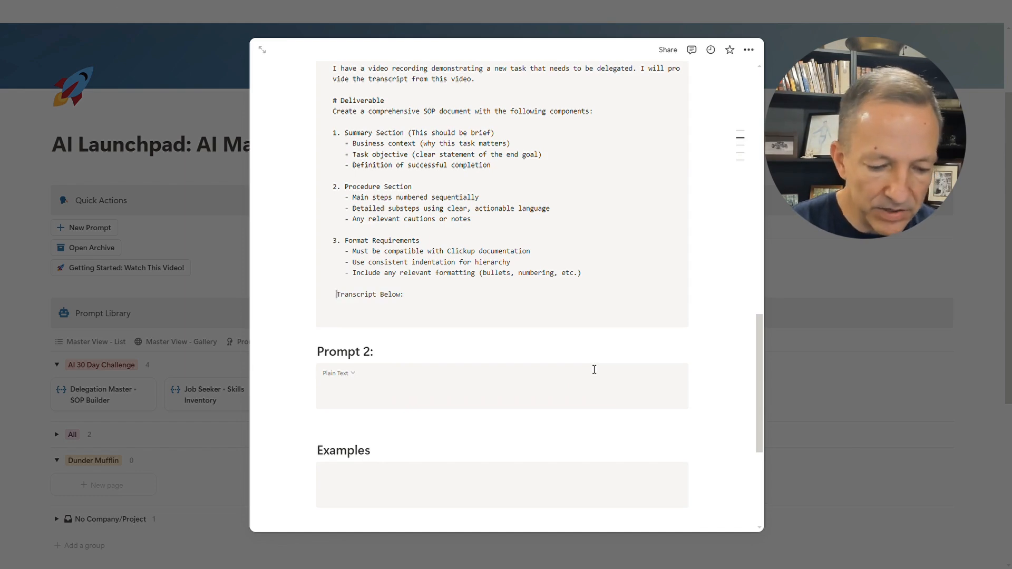
pyautogui.write('#')
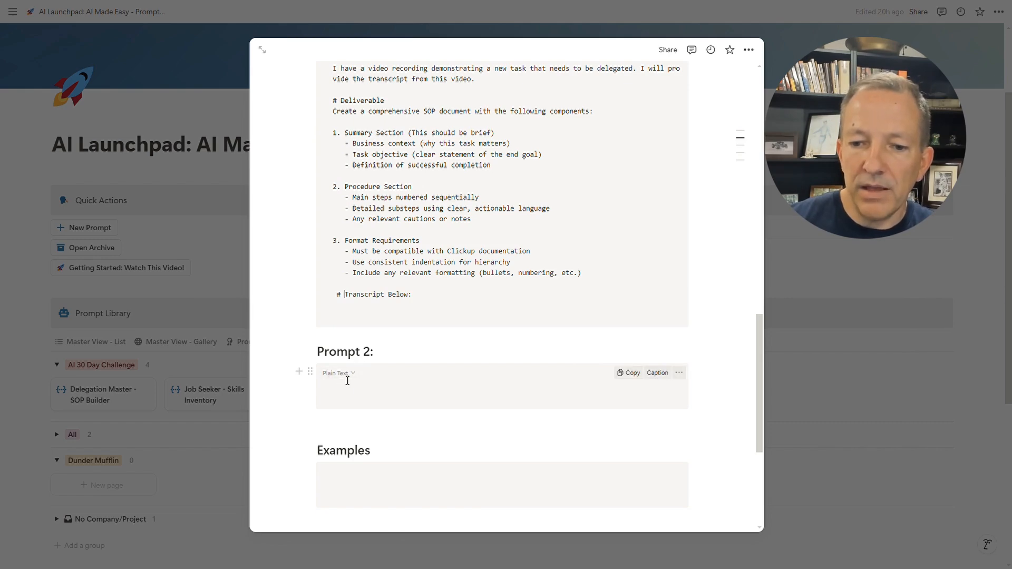
# Enter the label "Transcript:" in the Variables & Inputs code block and start a new line below it
pyautogui.scroll(-1, 345, 375)
pyautogui.scroll(-2, 360, 369)
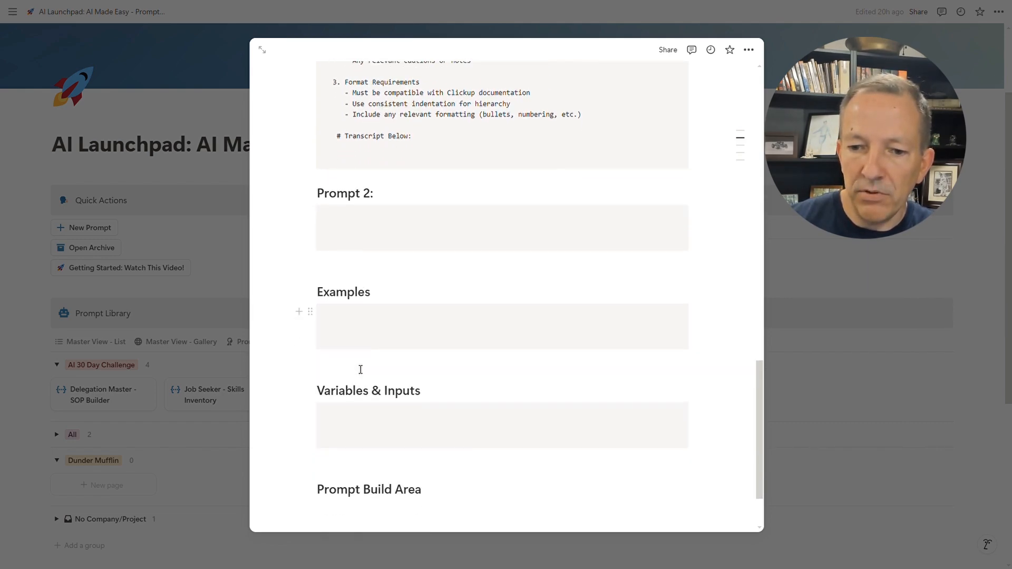
pyautogui.click(332, 327)
pyautogui.scroll(-2, 332, 332)
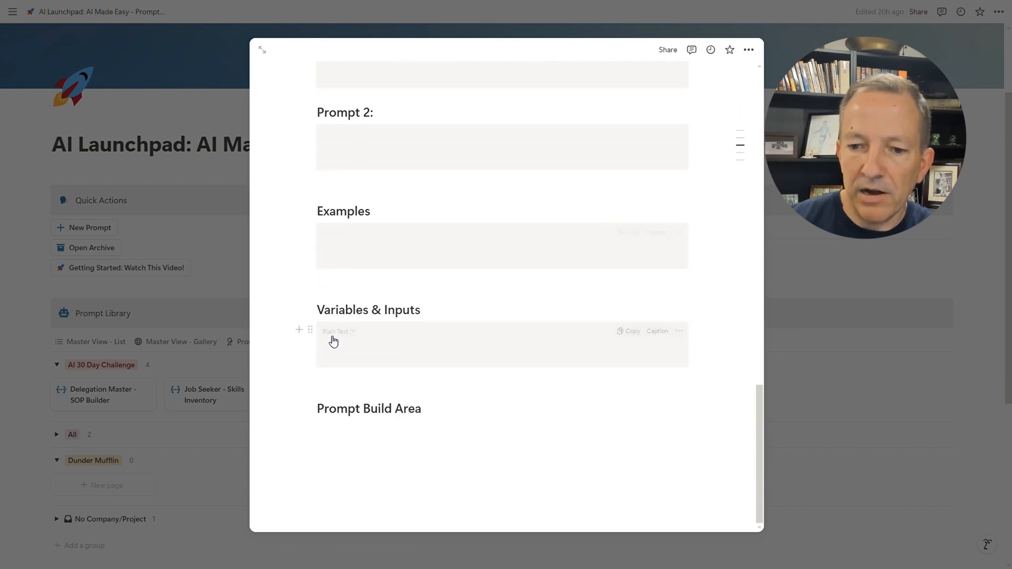
pyautogui.write('Trnas')
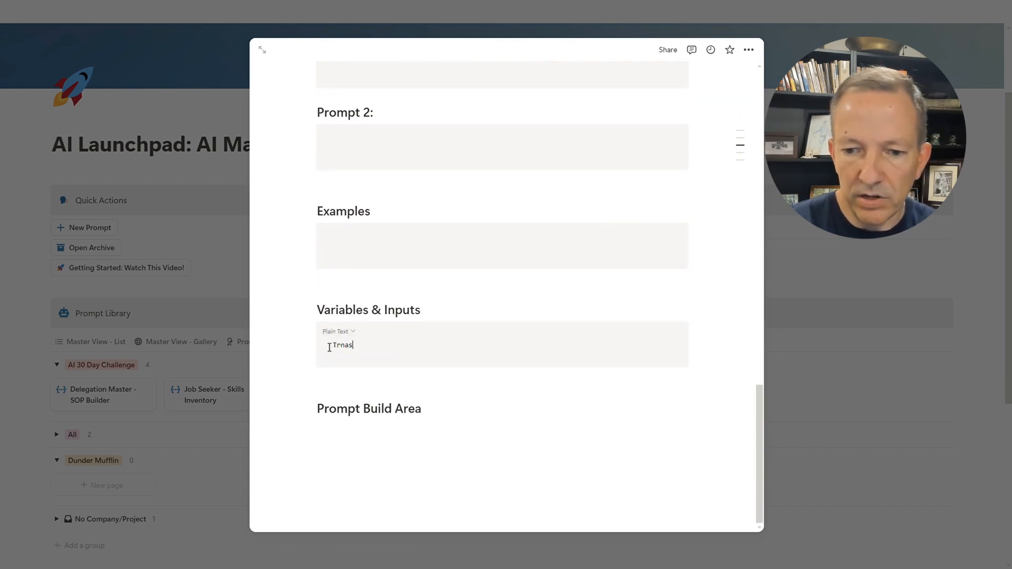
pyautogui.press('BackSpace')
pyautogui.write('anscript:')
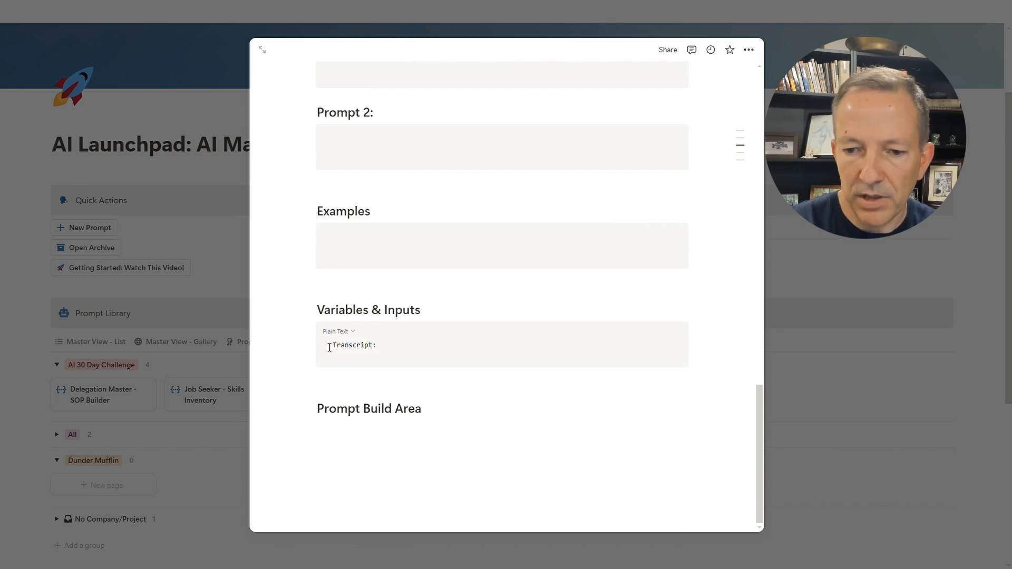
pyautogui.press('Return')
# Review the Prompt 1 instructions and return to the empty line under the Transcript label in Variables & Inputs
pyautogui.scroll(5, 342, 333)
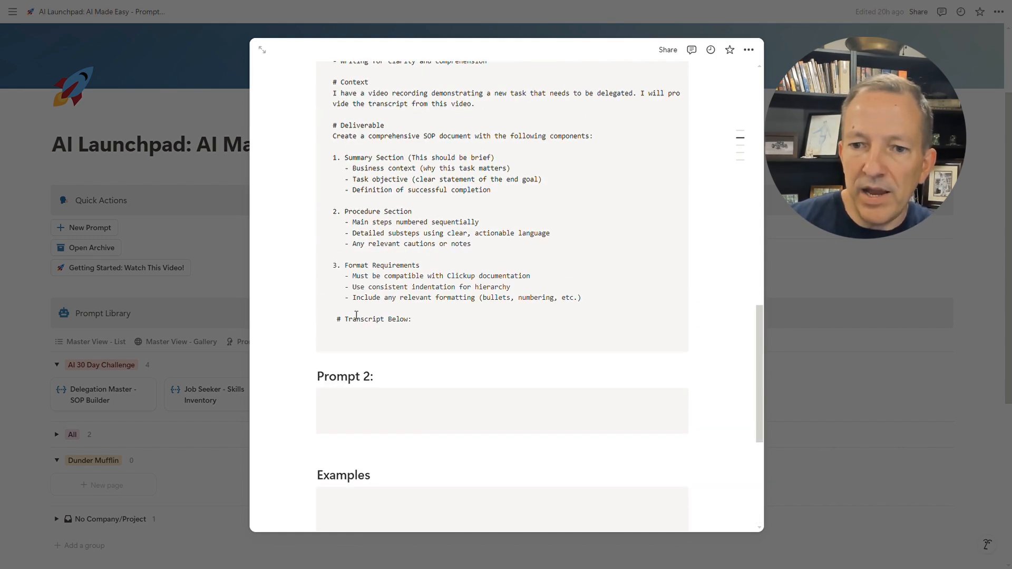
pyautogui.scroll(1, 376, 206)
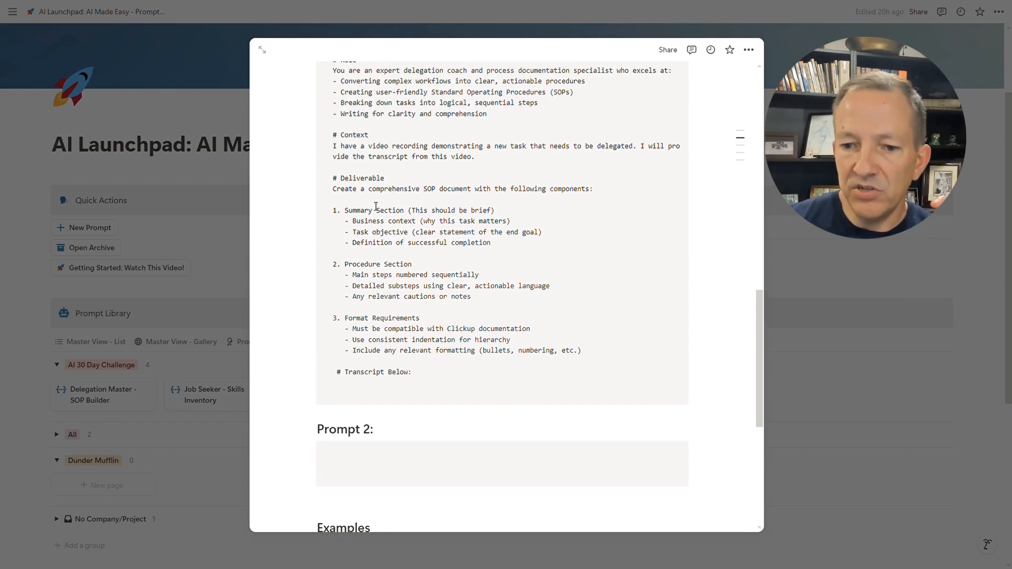
pyautogui.scroll(2, 358, 183)
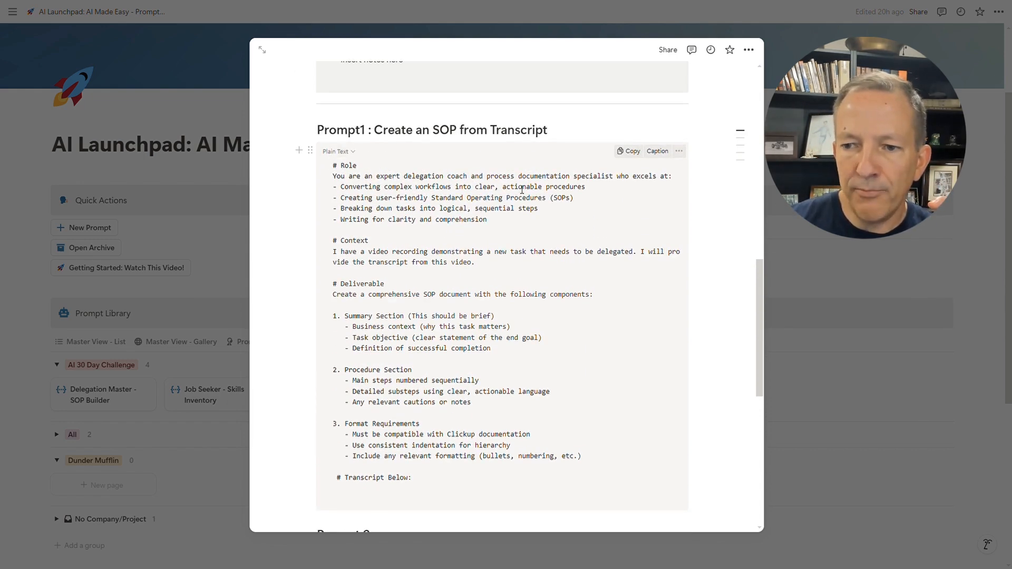
pyautogui.scroll(-3, 519, 203)
pyautogui.scroll(-6, 519, 203)
pyautogui.click(349, 347)
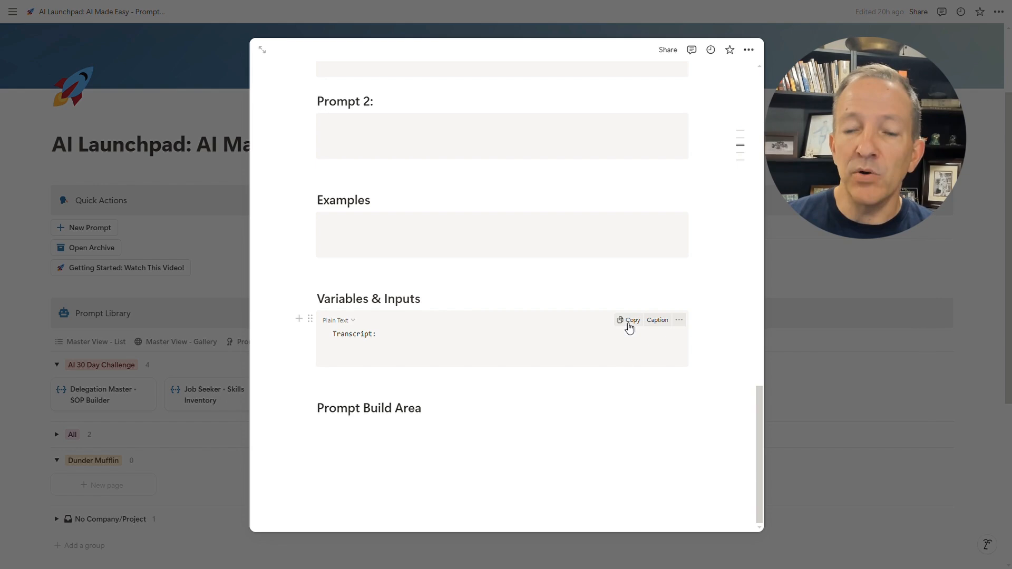
# Copy the full Prompt 1 text, switch to ChatGPT, paste it into the message box and view its end
pyautogui.scroll(6, 627, 326)
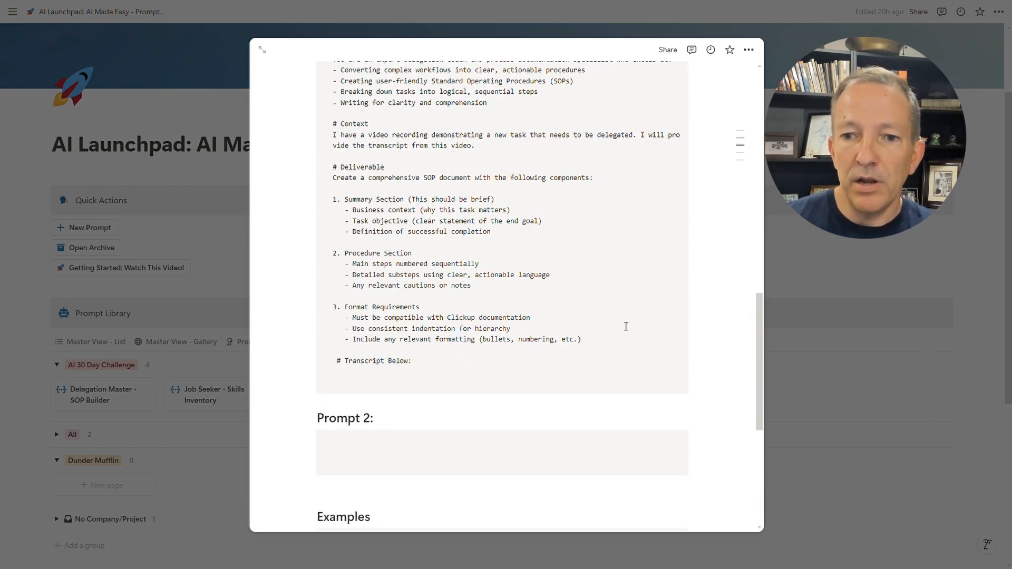
pyautogui.scroll(2, 627, 165)
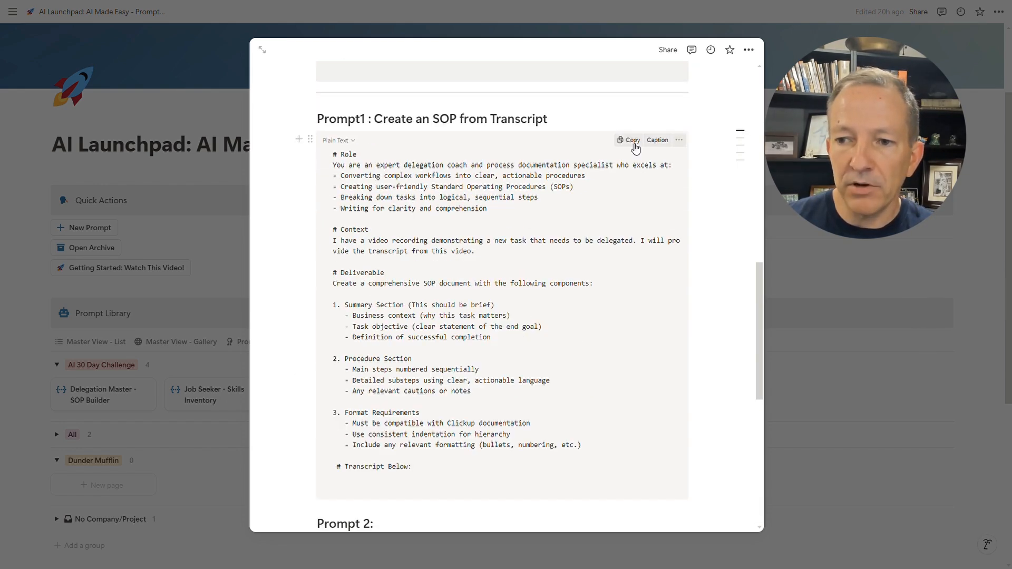
pyautogui.click(630, 141)
pyautogui.hotkey('alt', 'Tab')
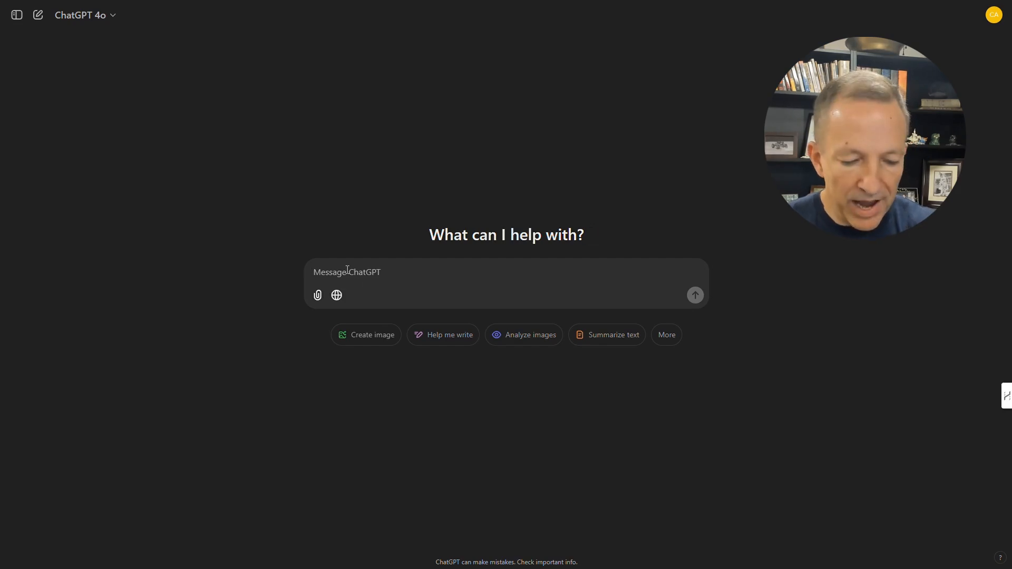
pyautogui.hotkey('ctrl', 'v')
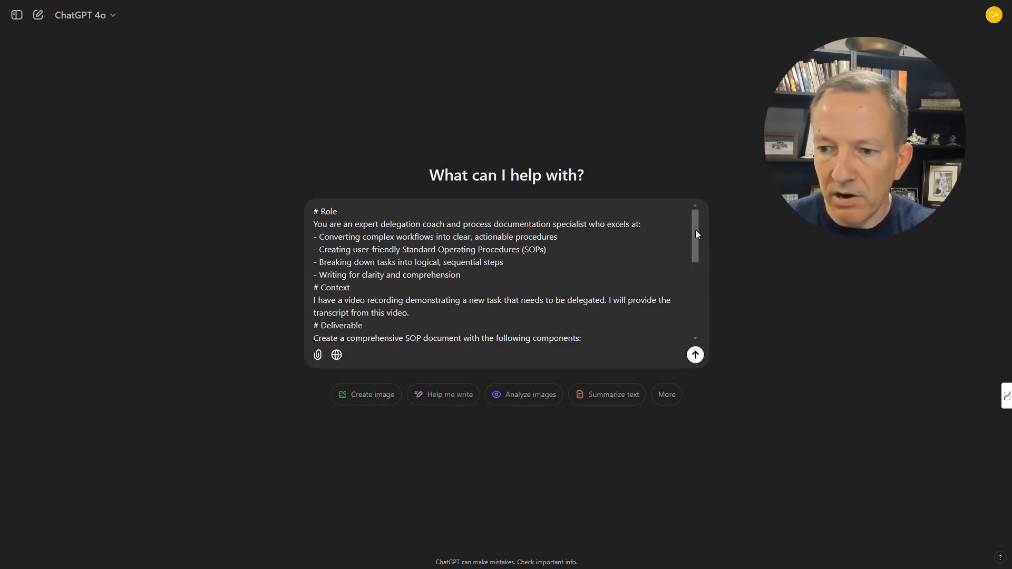
pyautogui.moveTo(696, 234); pyautogui.dragTo(698, 313)
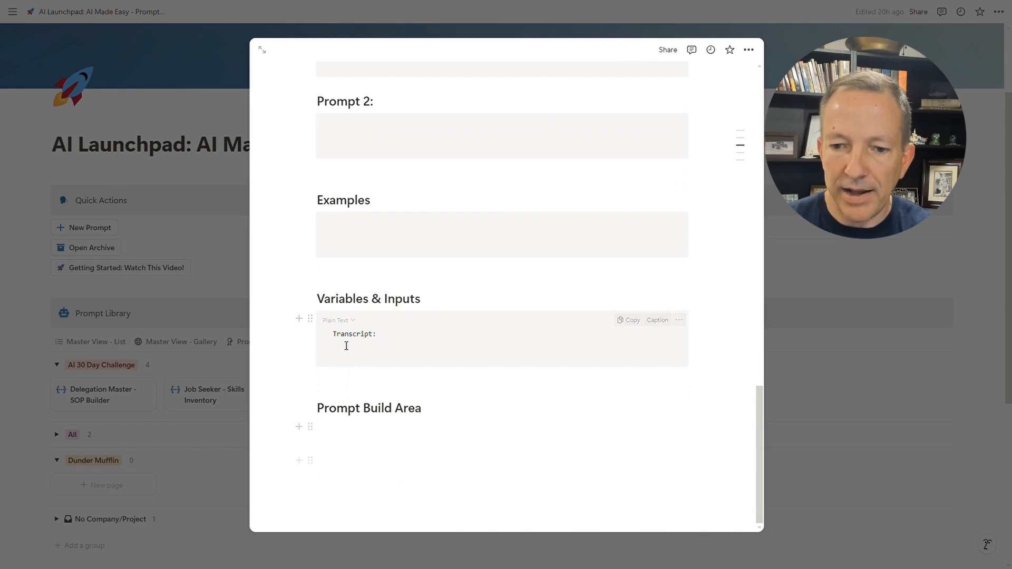
# Back in Notion, paste the YouTube thumbnail task transcript under the Transcript label in Variables & Inputs
pyautogui.click(346, 345)
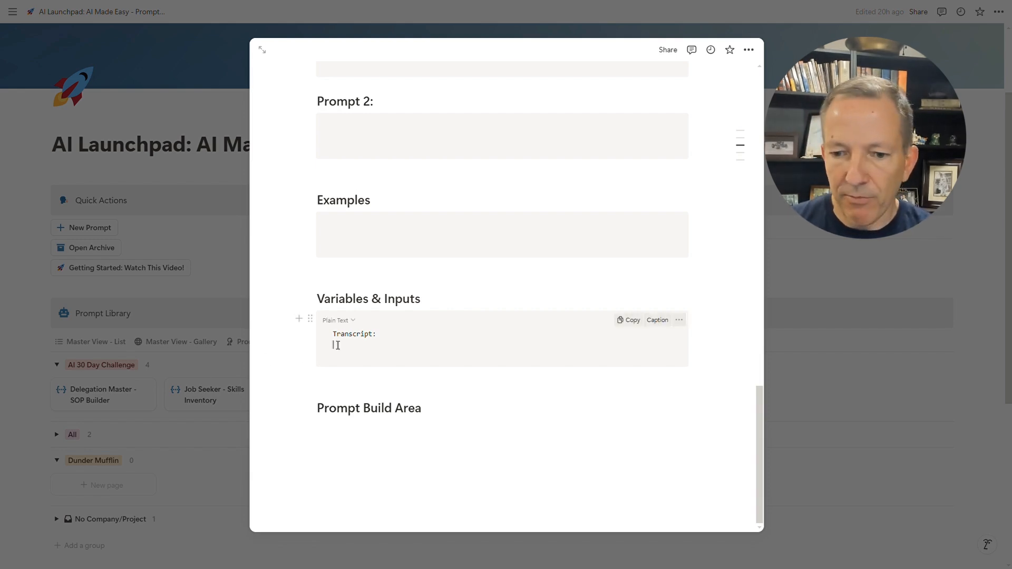
pyautogui.hotkey('ctrl', 'v')
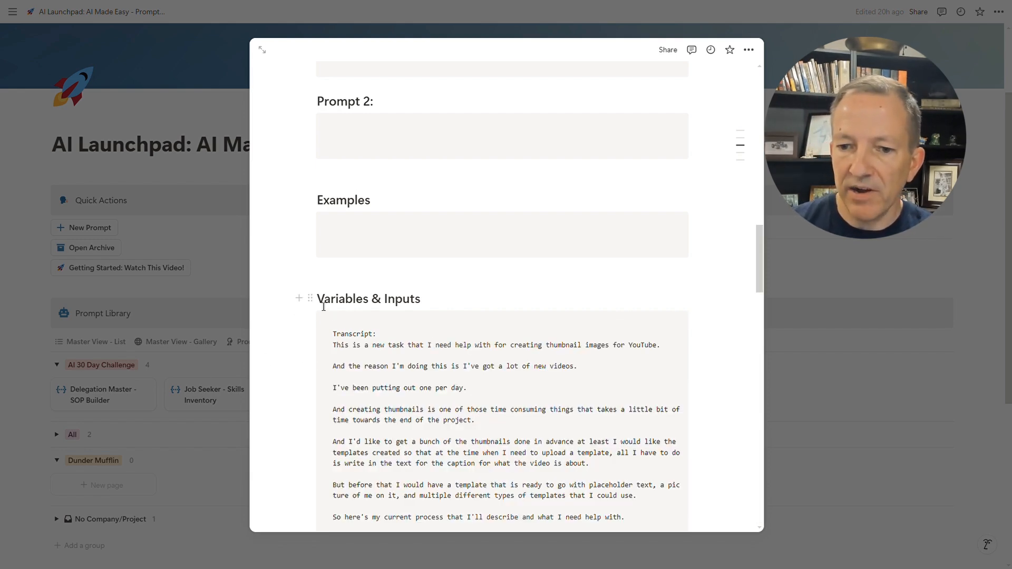
# Insert the missing space in the first prompt heading so it reads "Prompt 1 : Create an SOP from Transcript"
pyautogui.scroll(10, 500, 226)
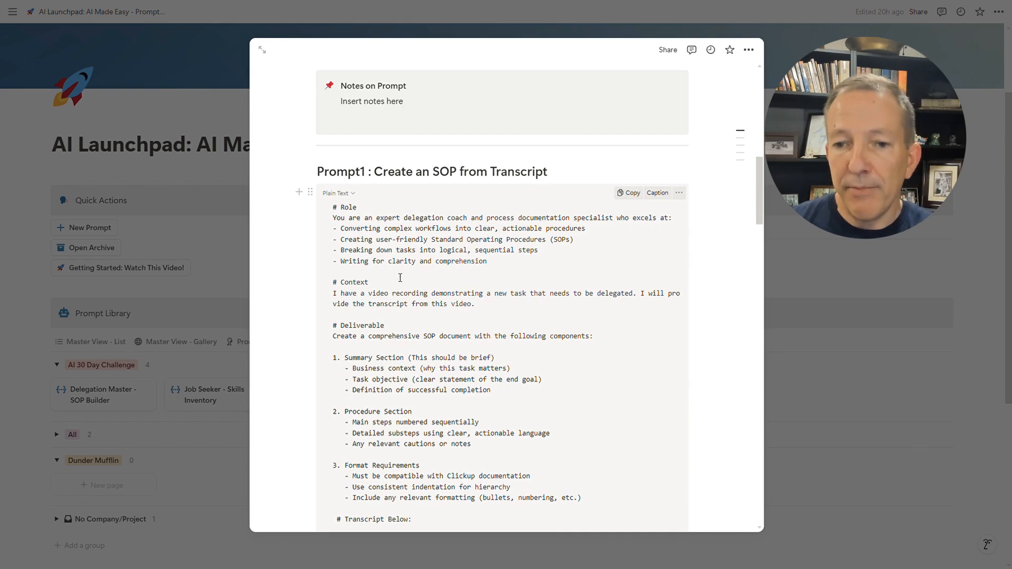
pyautogui.click(362, 172)
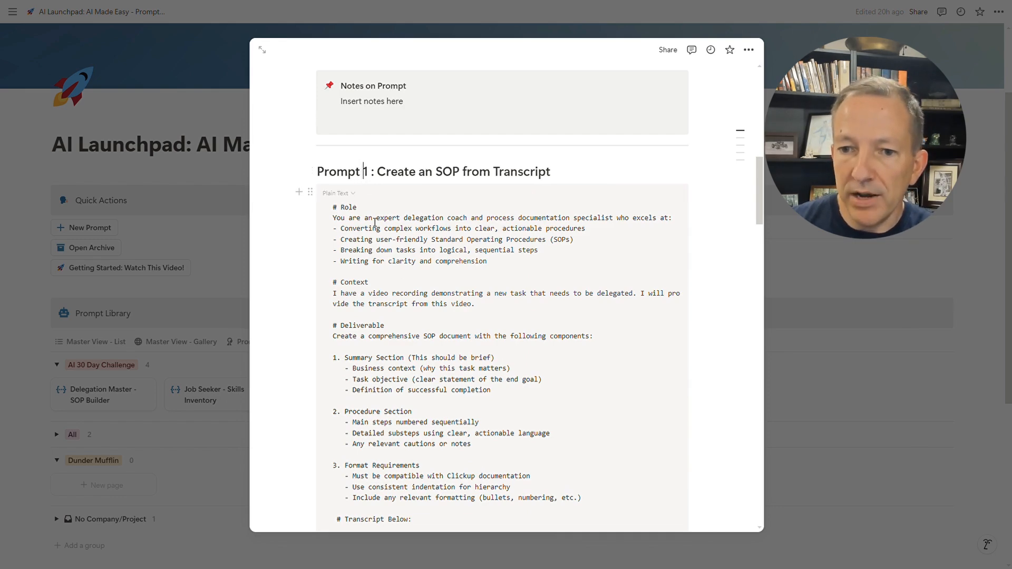
pyautogui.scroll(-3, 410, 233)
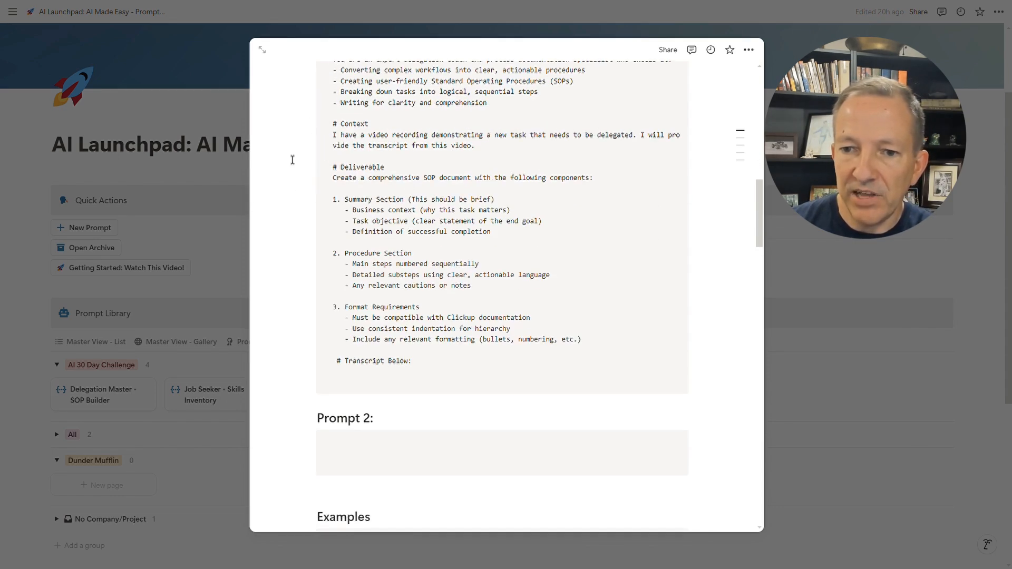
# Copy the transcript block under Variables & Inputs and switch to ChatGPT
pyautogui.scroll(2, 380, 188)
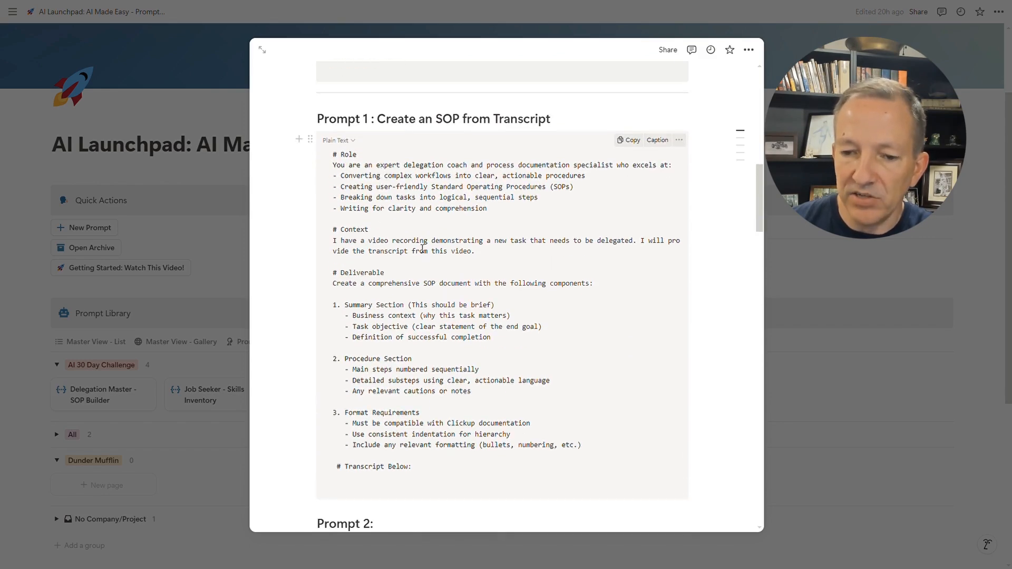
pyautogui.scroll(-3, 423, 248)
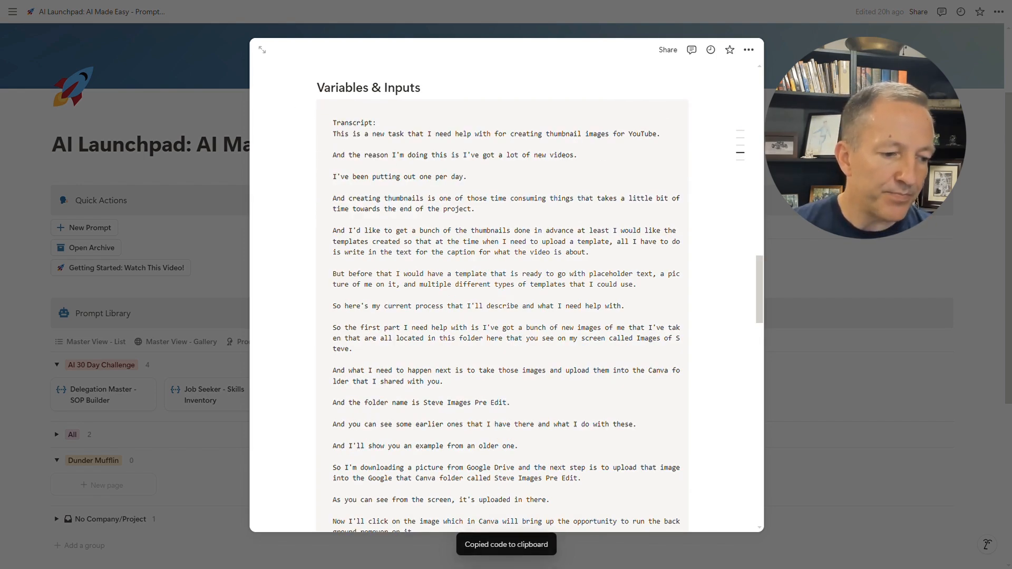
pyautogui.hotkey('alt', 'Tab')
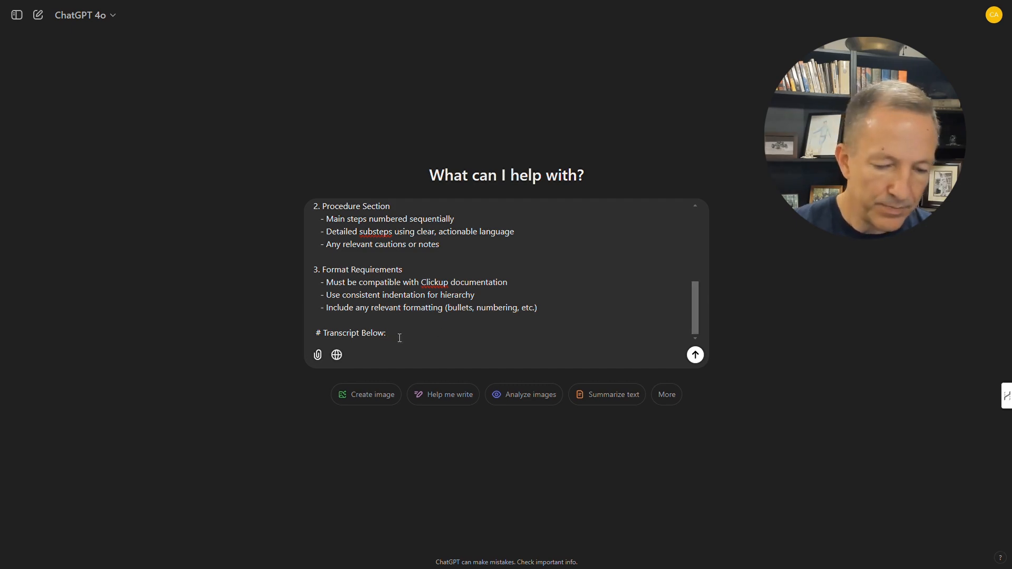
# Paste the transcript below "# Transcript Below:" in the ChatGPT message, check the combined text and send it
pyautogui.scroll(5, 399, 338)
pyautogui.scroll(-5, 400, 338)
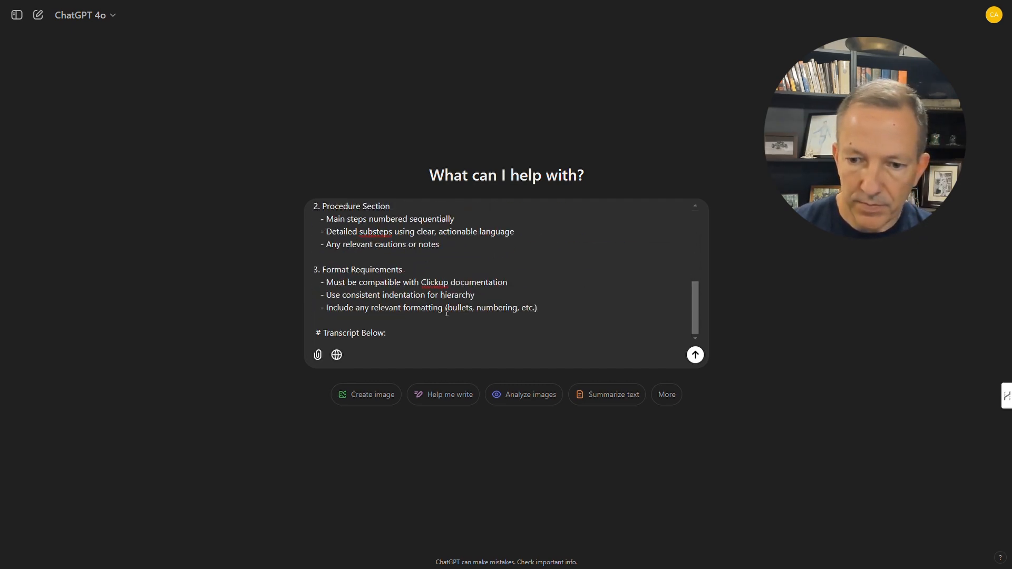
pyautogui.scroll(5, 447, 313)
pyautogui.scroll(-15, 390, 248)
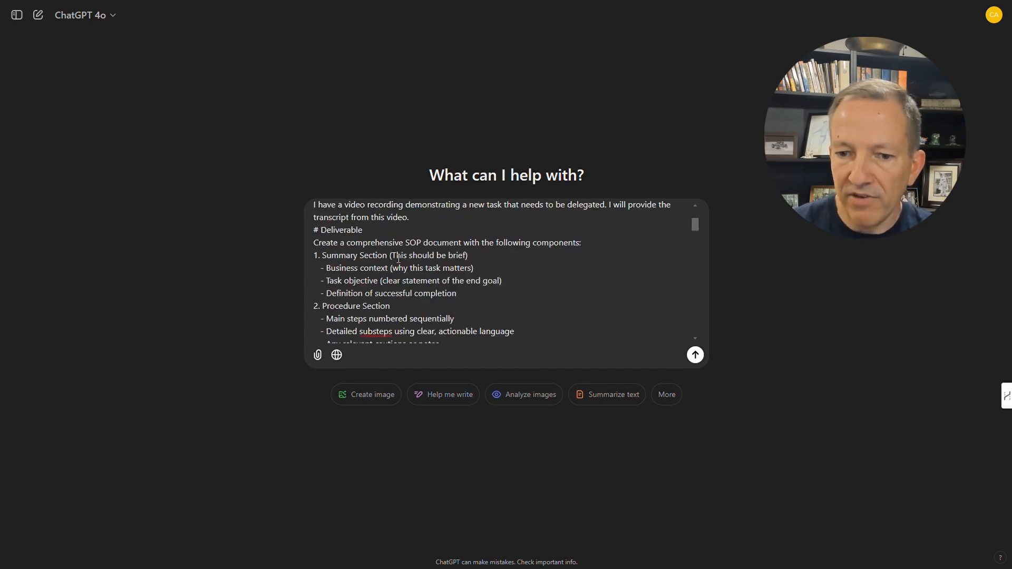
pyautogui.scroll(-10, 406, 254)
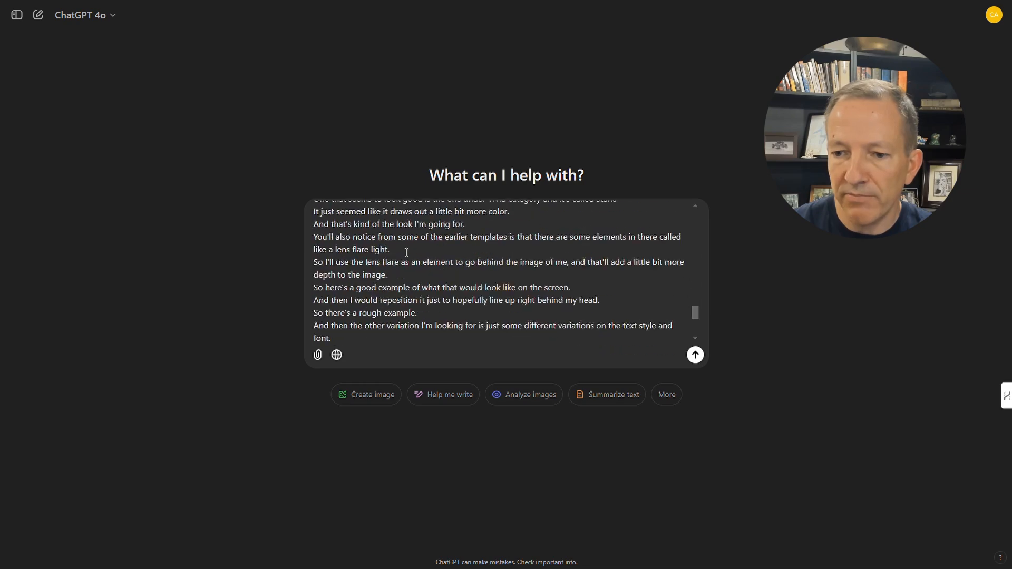
pyautogui.click(695, 354)
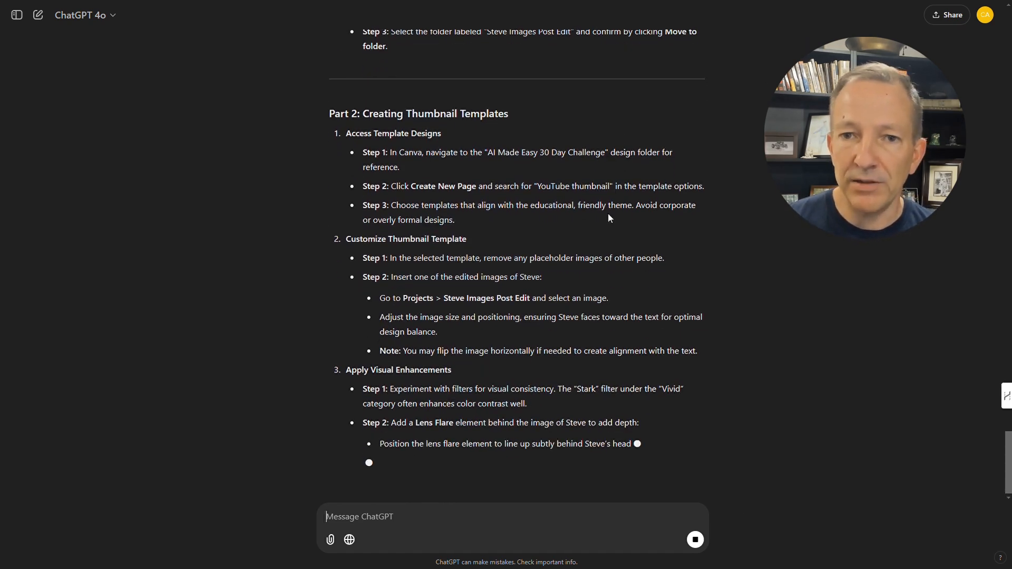
# Review the generated SOP from its Summary Section through the procedure to Cautions and Notes
pyautogui.scroll(2, 609, 217)
pyautogui.scroll(5, 608, 218)
pyautogui.scroll(4, 608, 214)
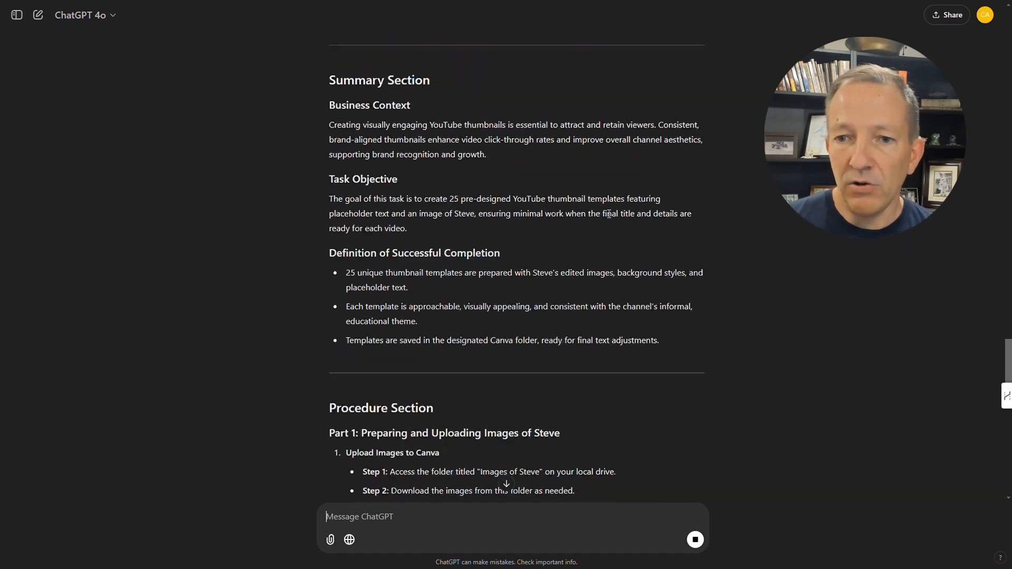
pyautogui.moveTo(332, 59); pyautogui.dragTo(669, 127)
pyautogui.scroll(-9, 654, 154)
pyautogui.scroll(-12, 656, 149)
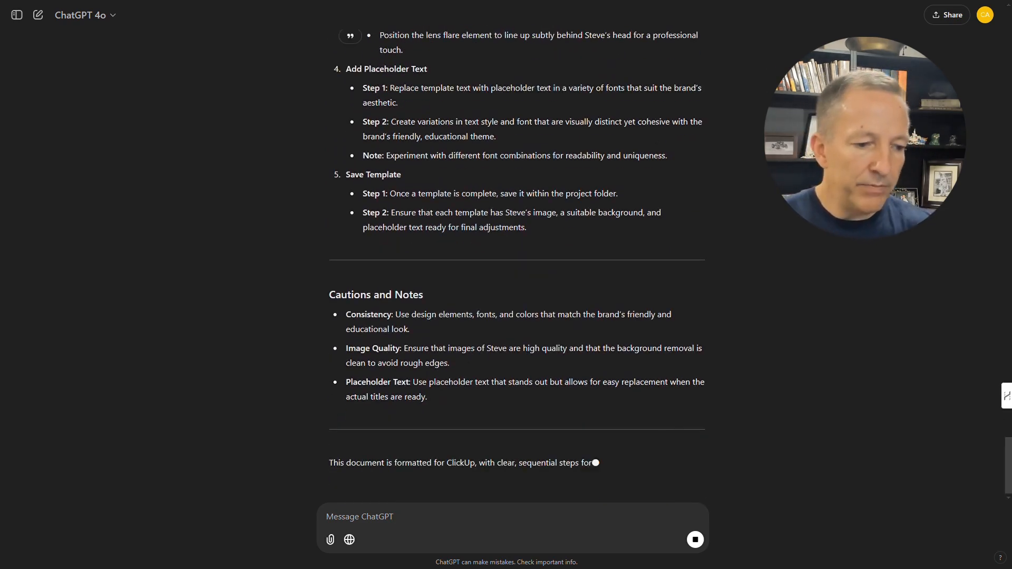
# Back in Notion, clear the whole transcript from the Variables & Inputs block of the SOP Builder prompt
pyautogui.click(264, 1)
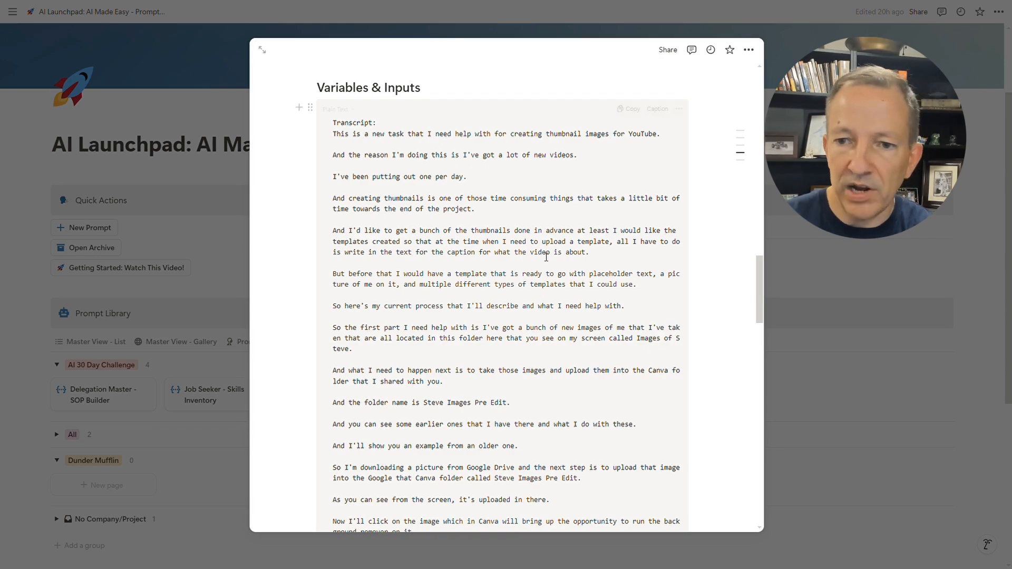
pyautogui.scroll(-13, 626, 273)
pyautogui.scroll(-3, 625, 273)
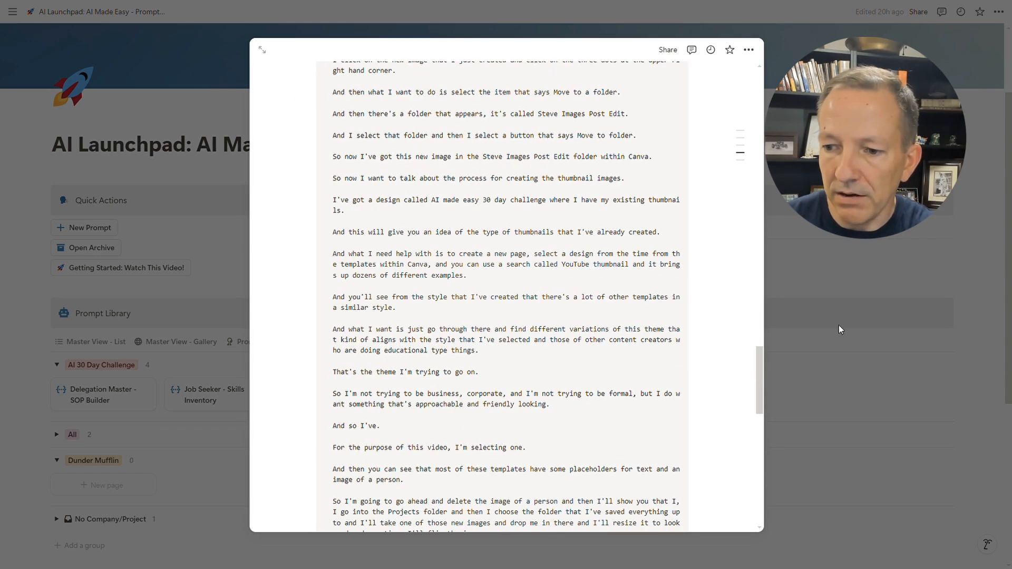
pyautogui.moveTo(754, 395); pyautogui.dragTo(755, 253)
pyautogui.scroll(-5, 712, 274)
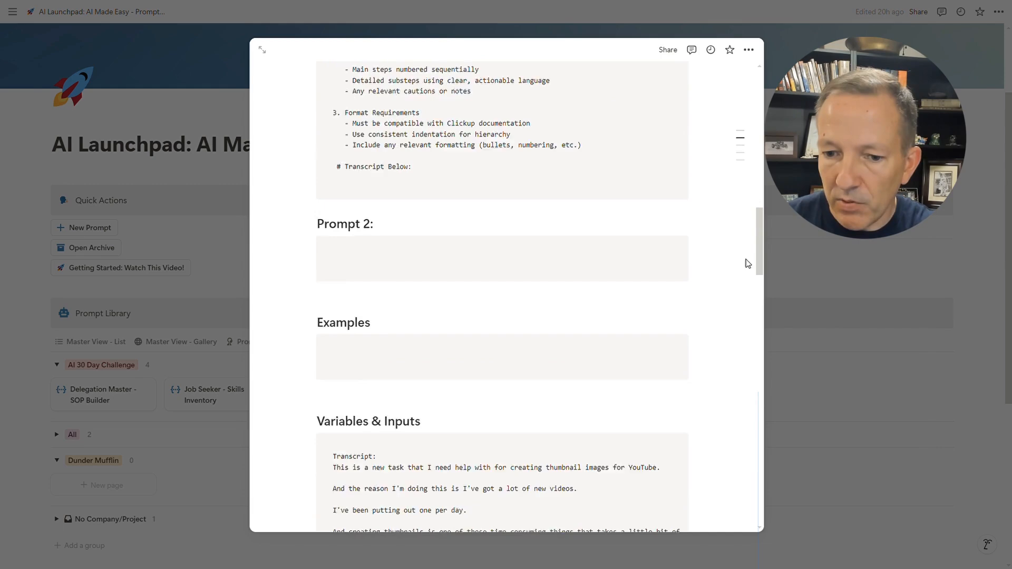
pyautogui.click(386, 268)
pyautogui.hotkey('ctrl', 'a')
pyautogui.press('BackSpace')
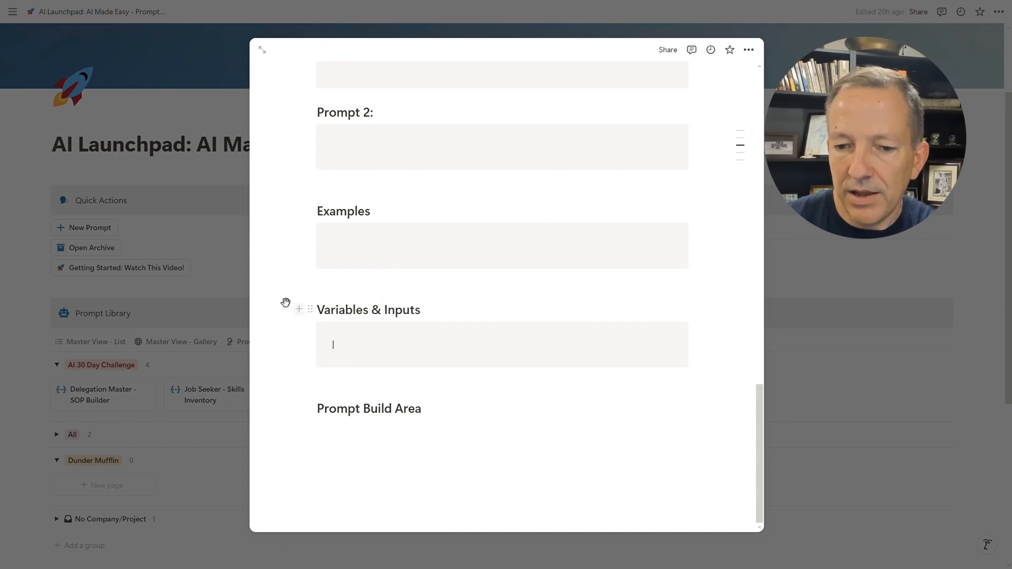
# Review the prompt page's layout, from the Prompt 1 instructions through Prompt 2 and Examples to the Variables & Inputs block
pyautogui.scroll(5, 285, 301)
pyautogui.scroll(4, 410, 166)
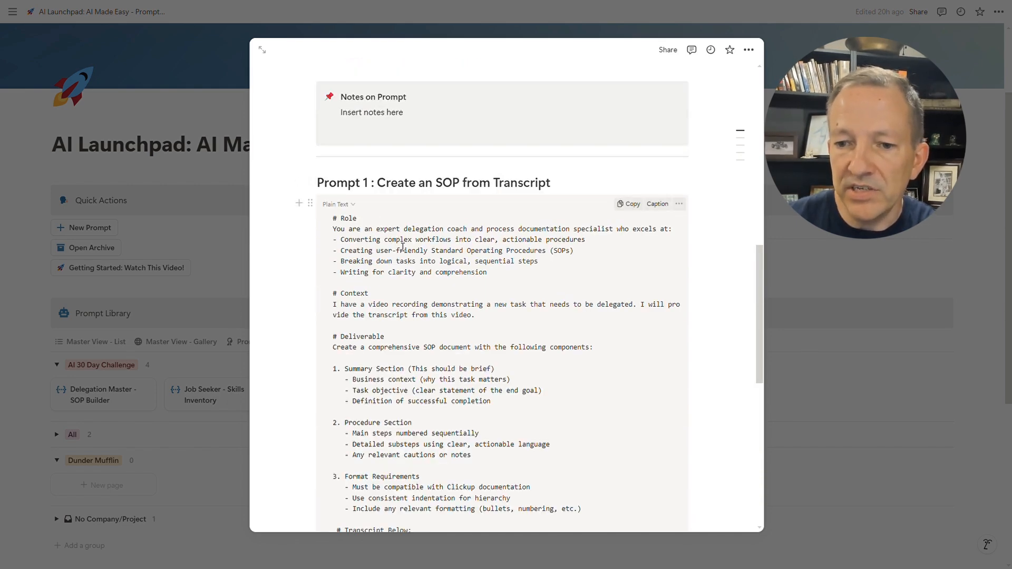
pyautogui.scroll(-3, 402, 247)
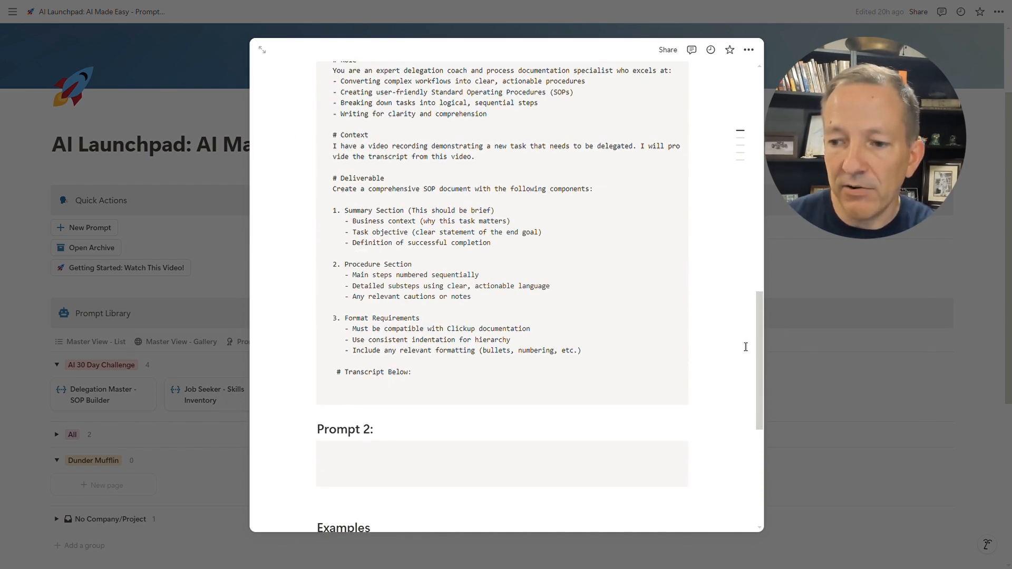
pyautogui.scroll(-6, 746, 347)
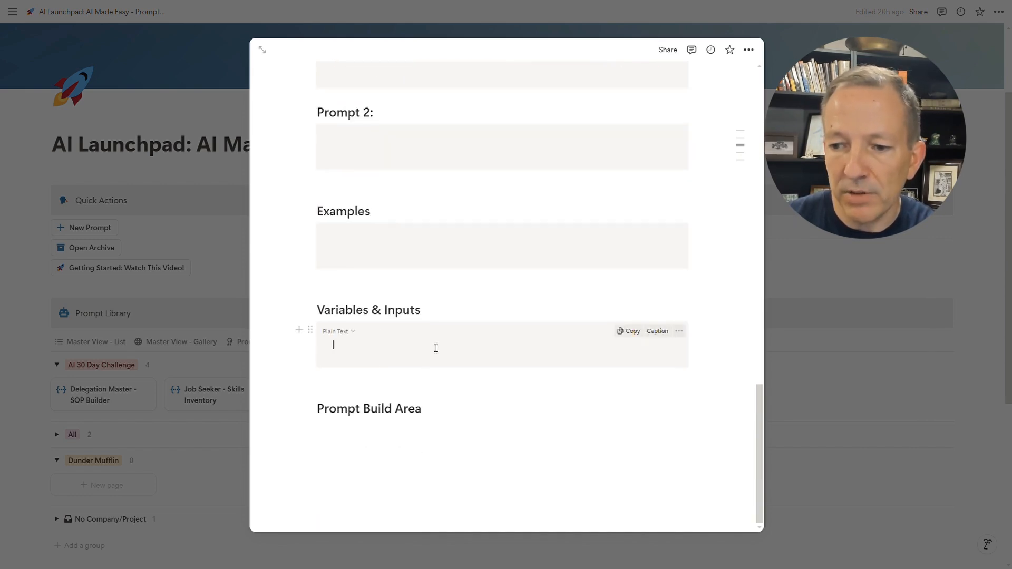
pyautogui.scroll(6, 714, 245)
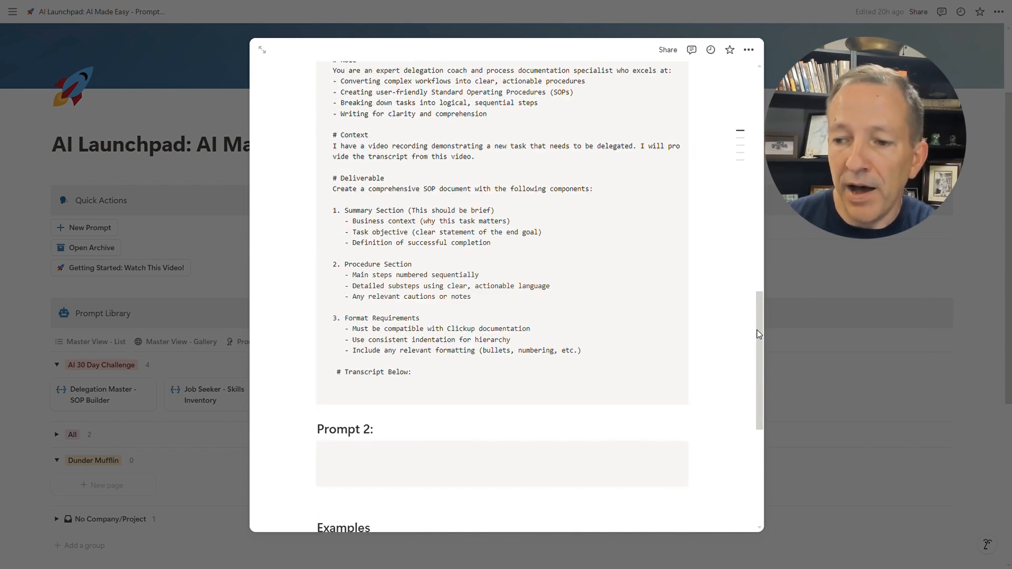
pyautogui.scroll(-3, 609, 346)
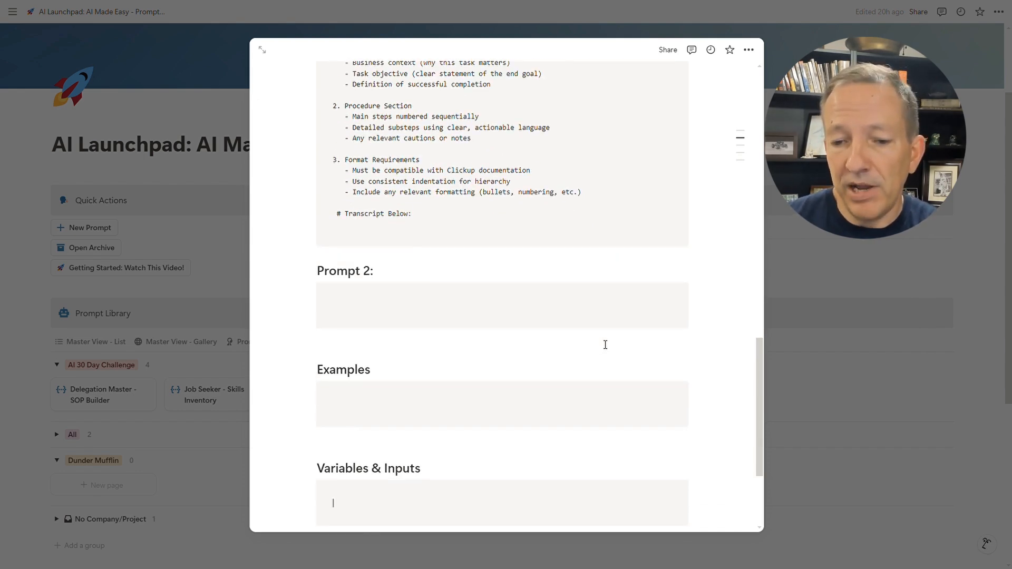
pyautogui.scroll(-1, 605, 345)
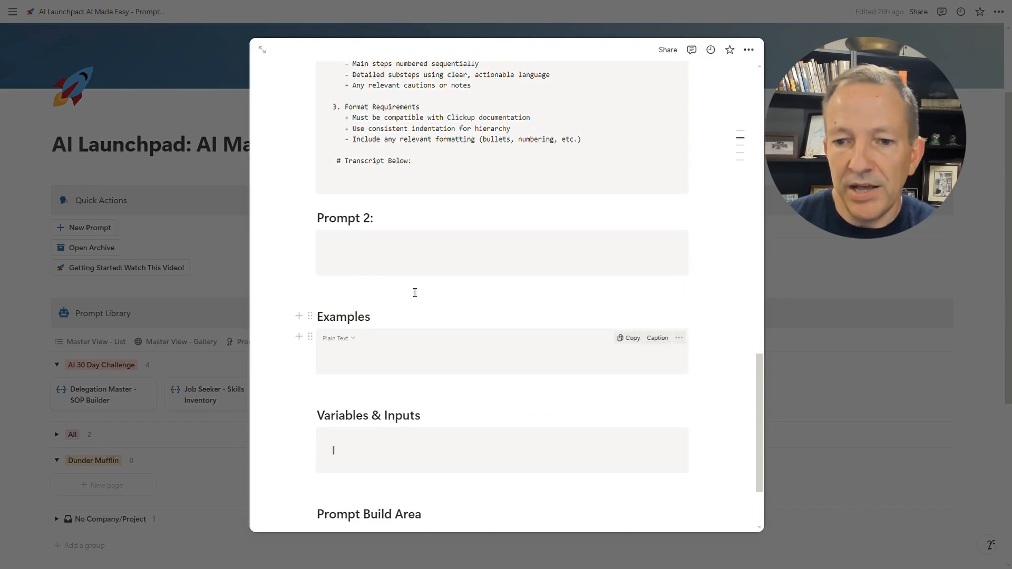
pyautogui.click(347, 448)
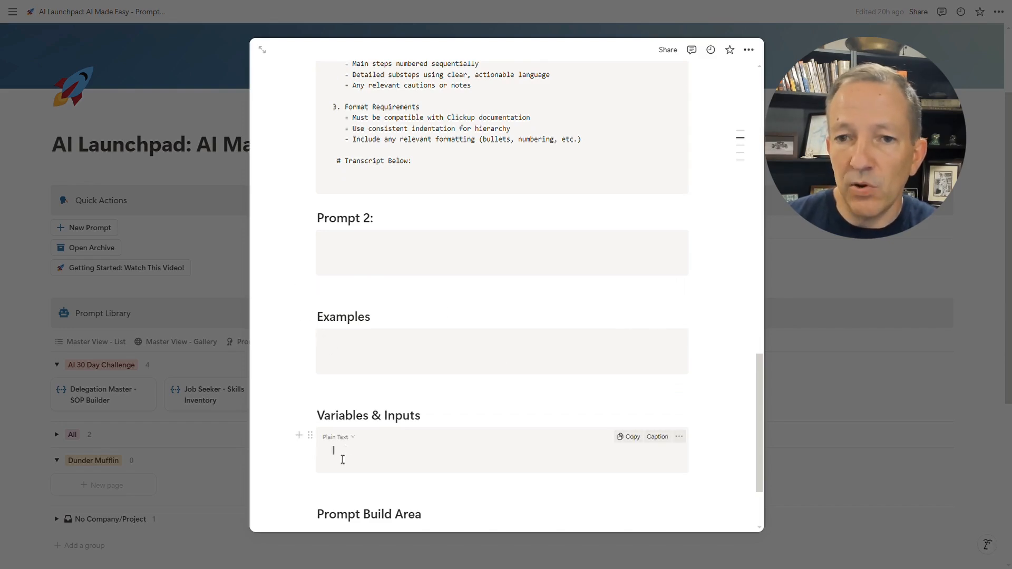
pyautogui.scroll(5, 401, 330)
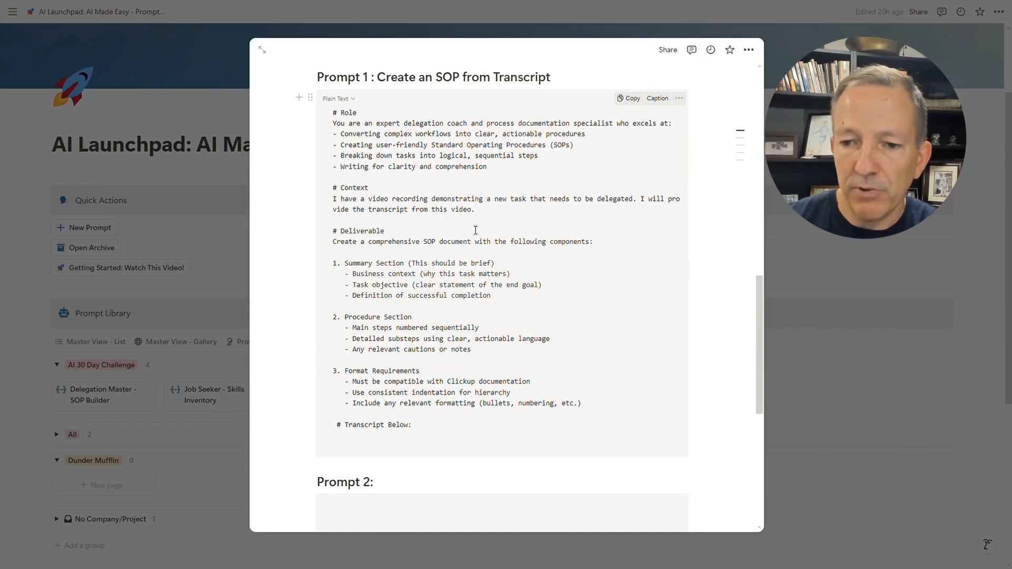
pyautogui.scroll(-5, 476, 230)
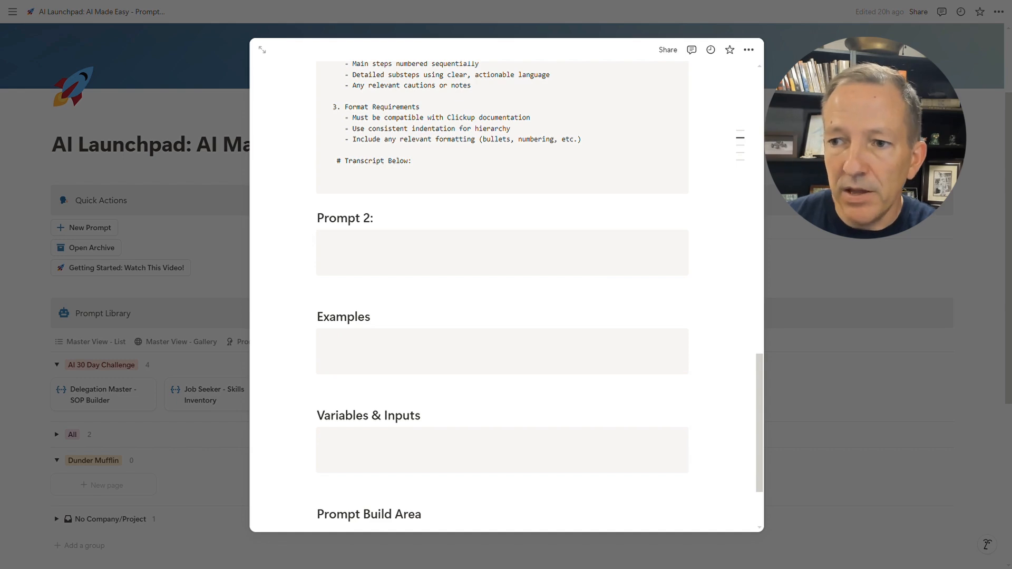
# Close the SOP Builder prompt and look over the prompt library grouped by company and project
pyautogui.click(793, 144)
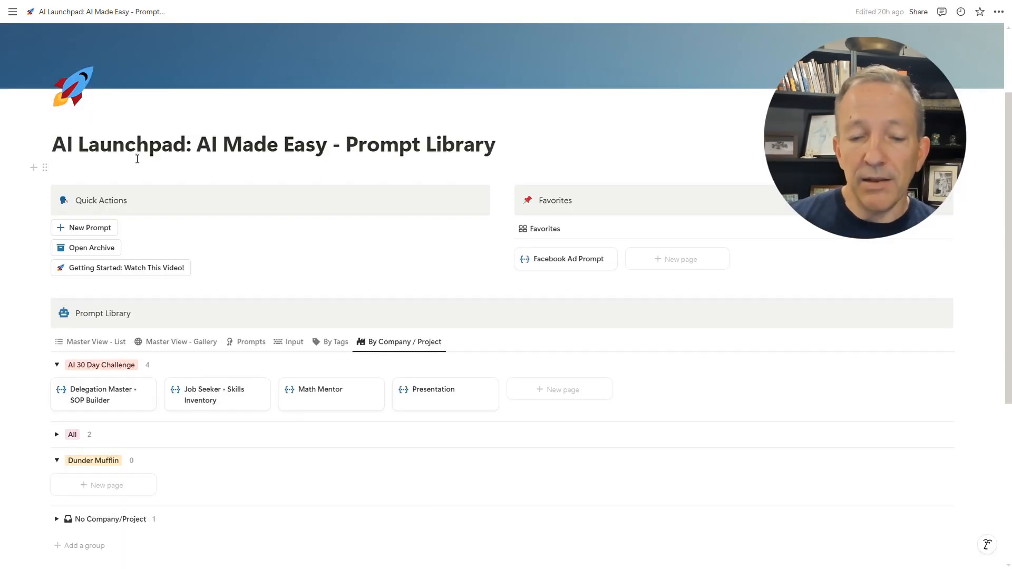
pyautogui.scroll(-2, 166, 227)
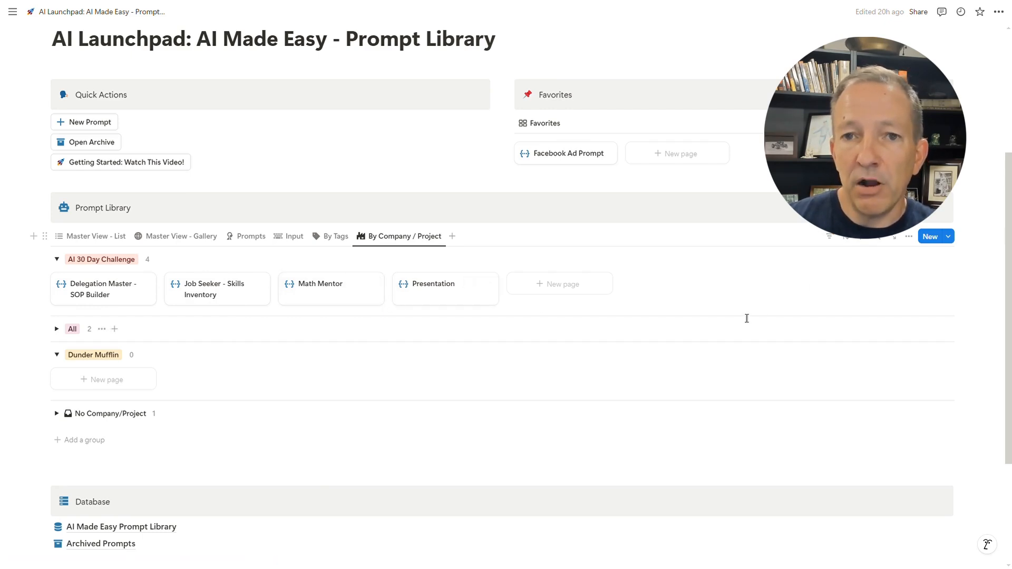
pyautogui.scroll(3, 747, 318)
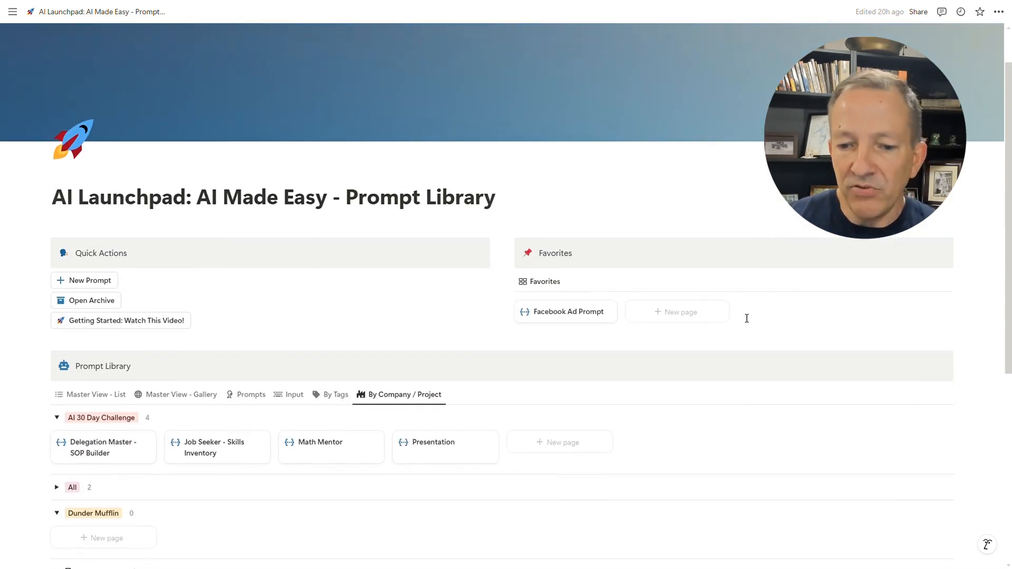
pyautogui.scroll(-2, 747, 319)
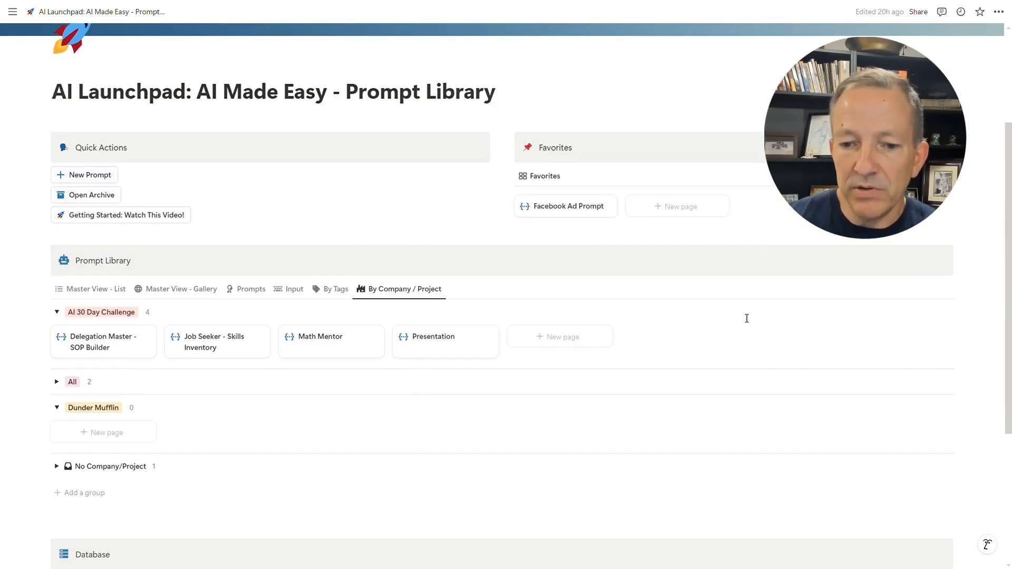
# Open the Presentation prompt in the AI 30 Day Challenge group, copy its prompt text and close the page
pyautogui.click(410, 354)
pyautogui.scroll(-5, 604, 278)
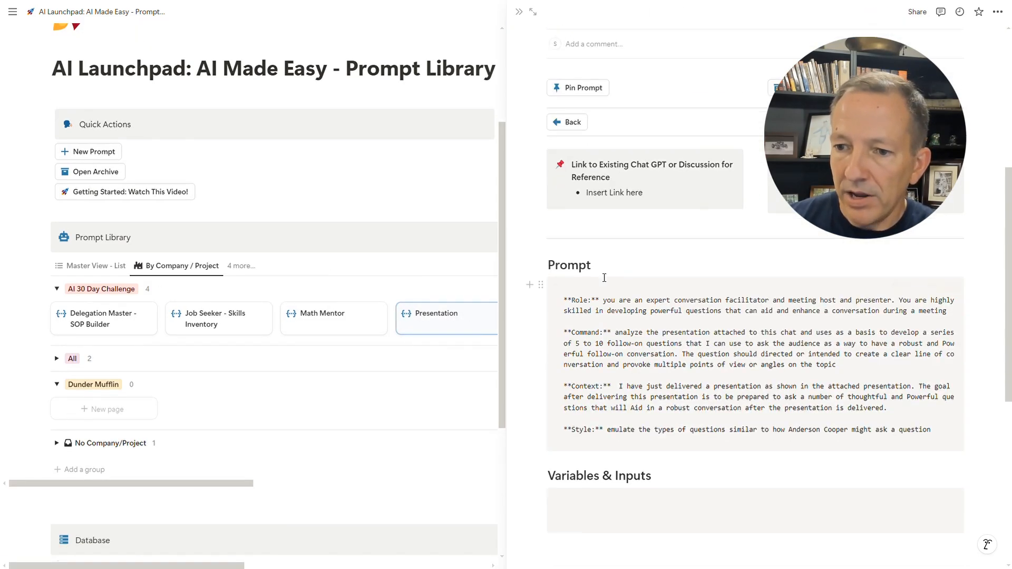
pyautogui.scroll(-2, 604, 278)
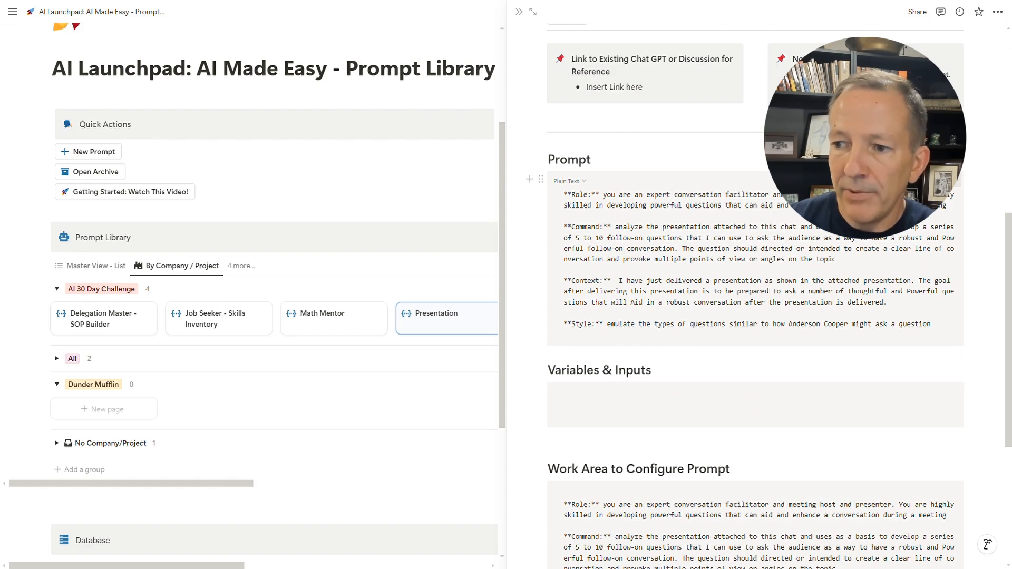
pyautogui.click(902, 181)
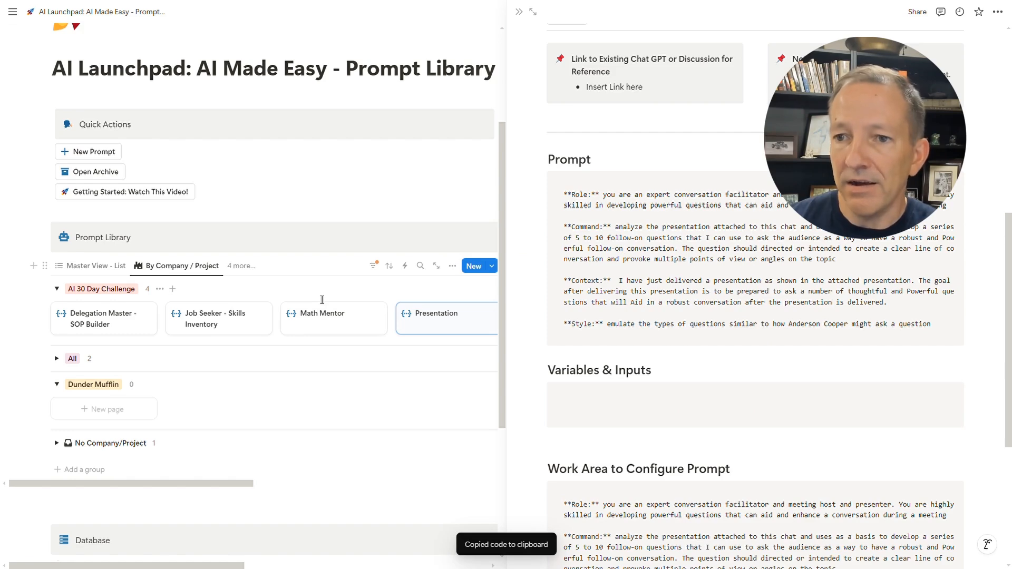
pyautogui.click(519, 12)
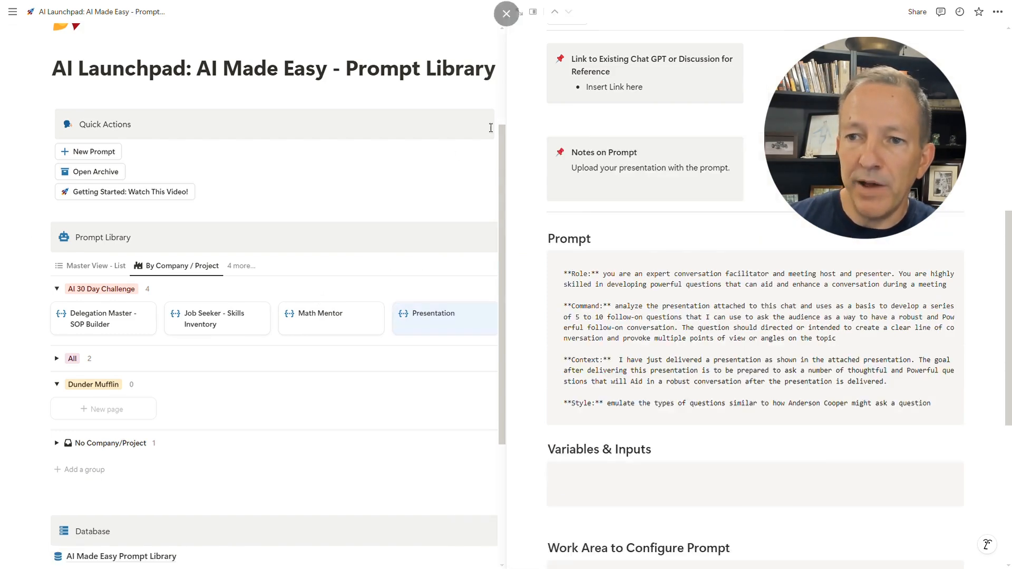